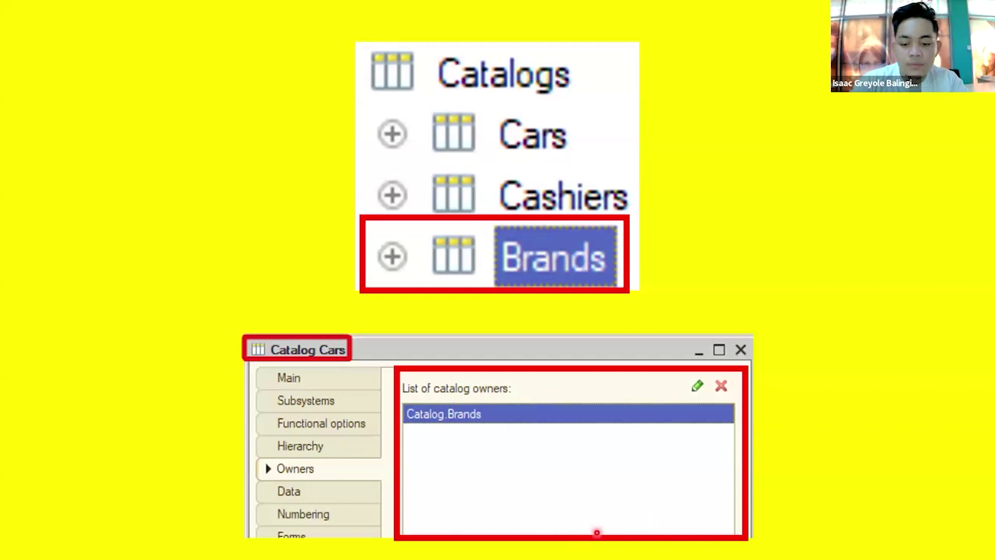
pyautogui.press('Right')
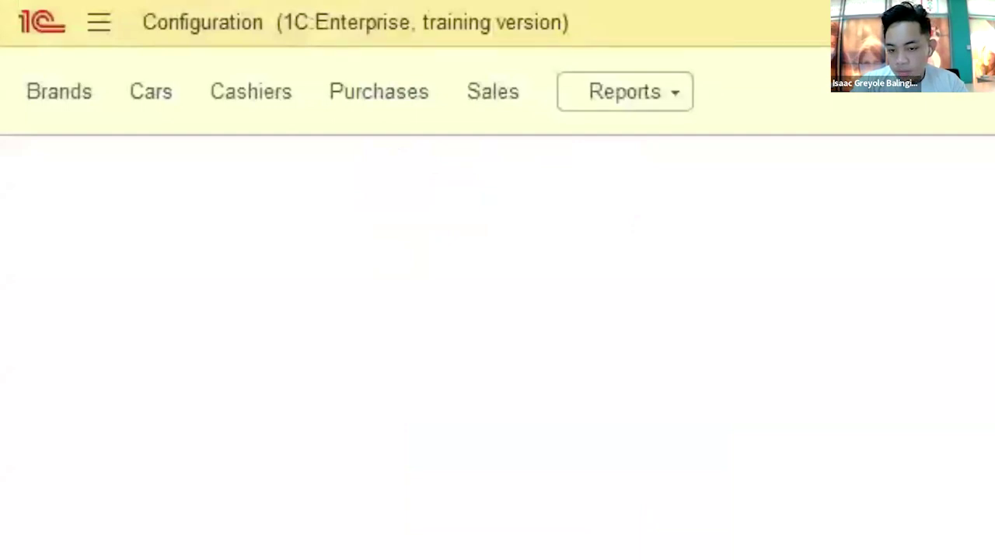
# Open the Brands catalog and go through its entries down to Suzuki.
pyautogui.click(60, 100)
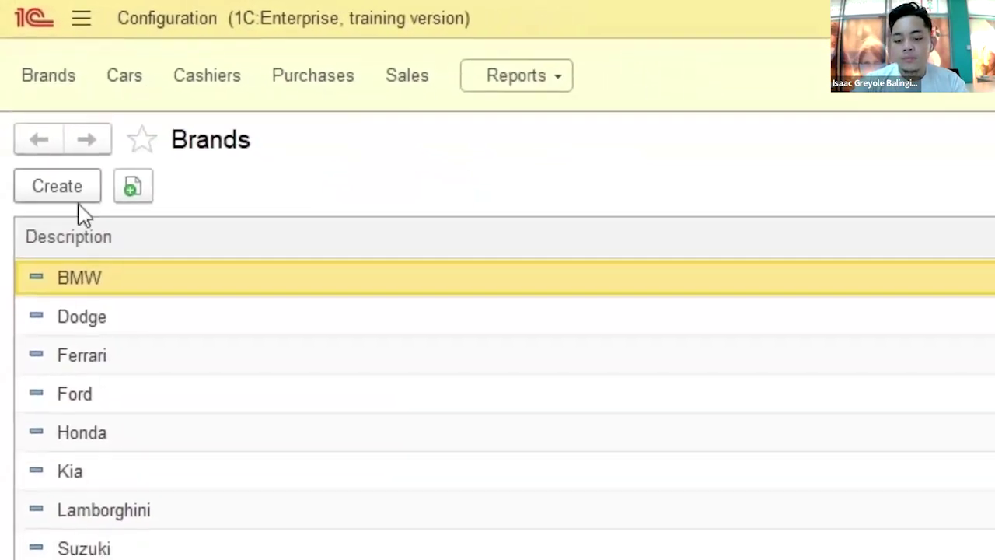
pyautogui.click(153, 297)
pyautogui.click(153, 331)
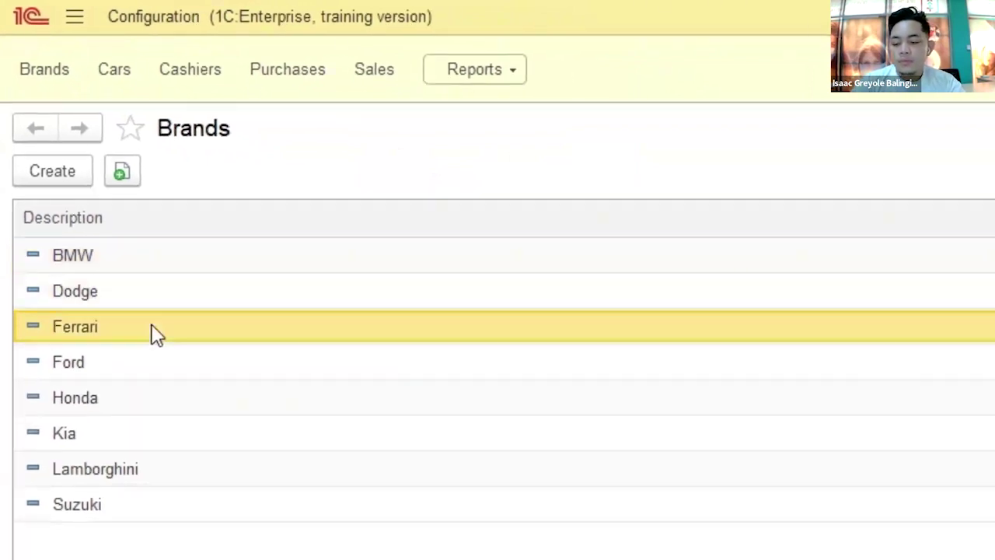
pyautogui.click(172, 372)
pyautogui.click(173, 401)
pyautogui.click(176, 435)
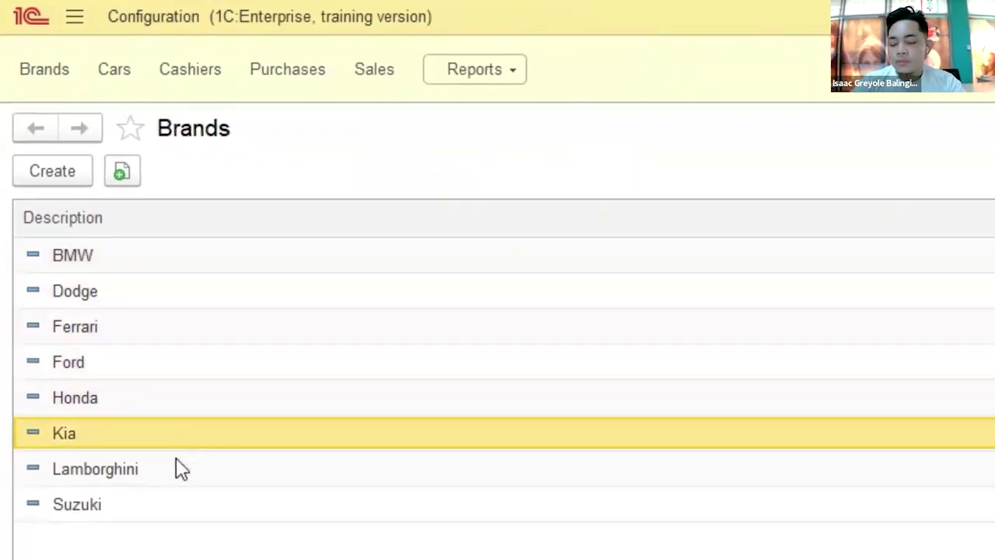
pyautogui.click(178, 470)
pyautogui.click(162, 515)
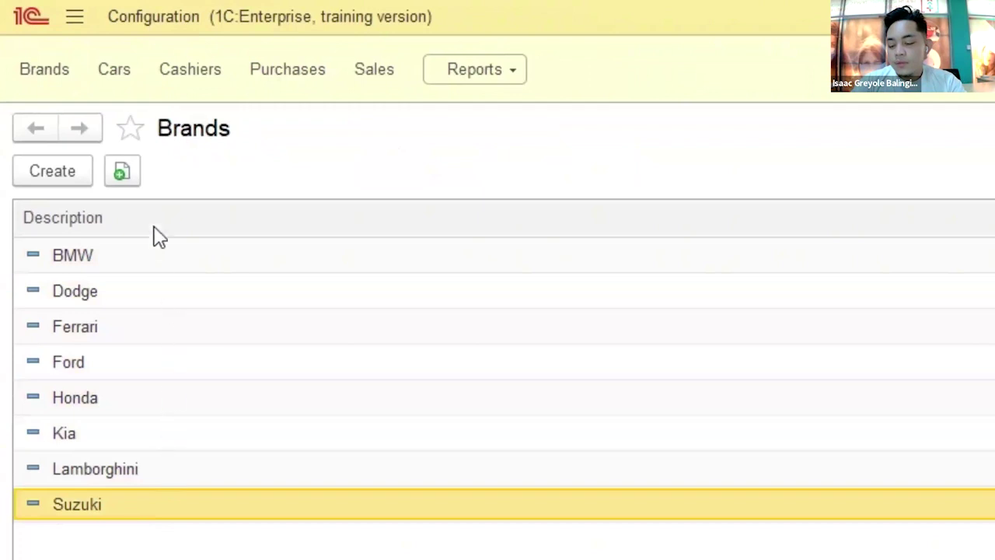
# Open the Blue BMW X5 record in the Cars catalog, check its owner choices, and save and close it.
pyautogui.click(123, 81)
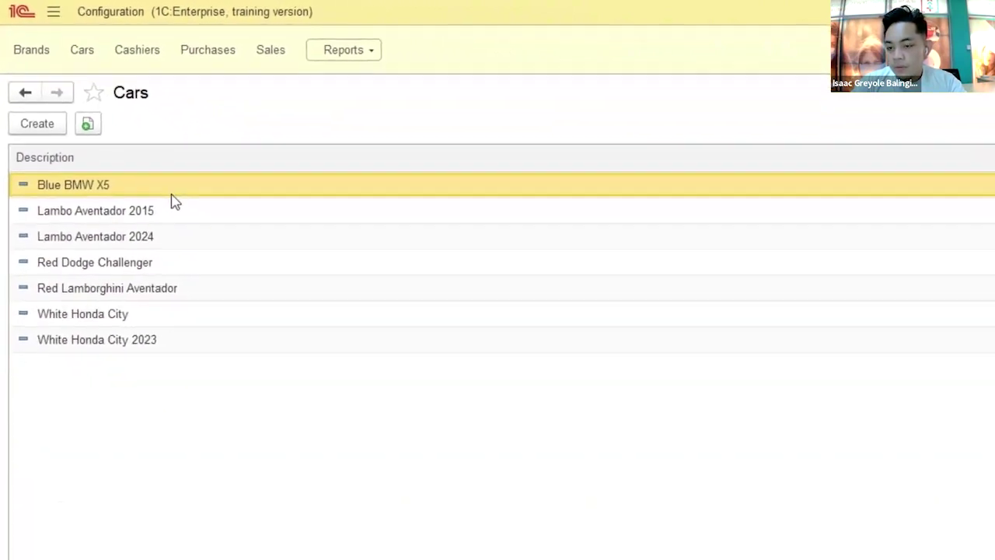
pyautogui.doubleClick(237, 262)
pyautogui.click(848, 453)
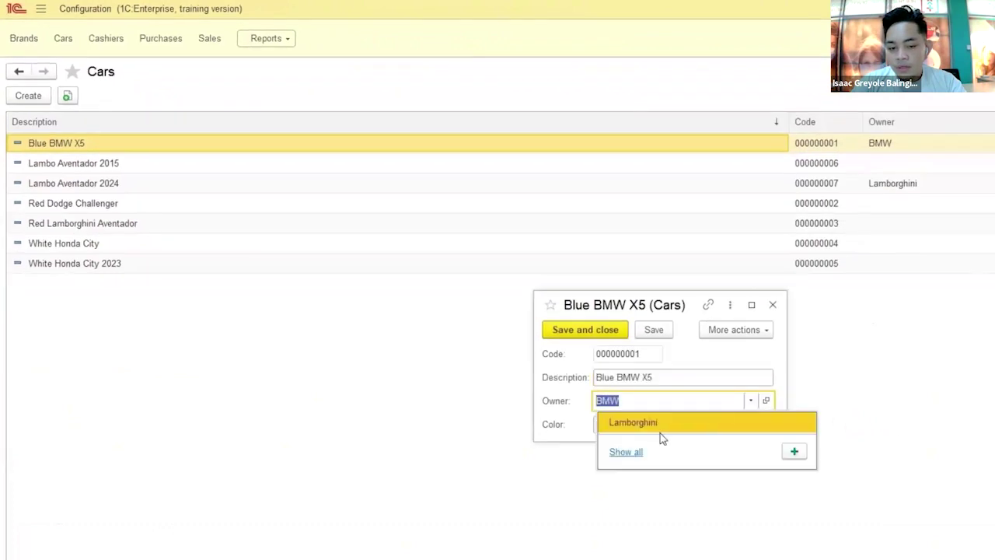
pyautogui.click(707, 365)
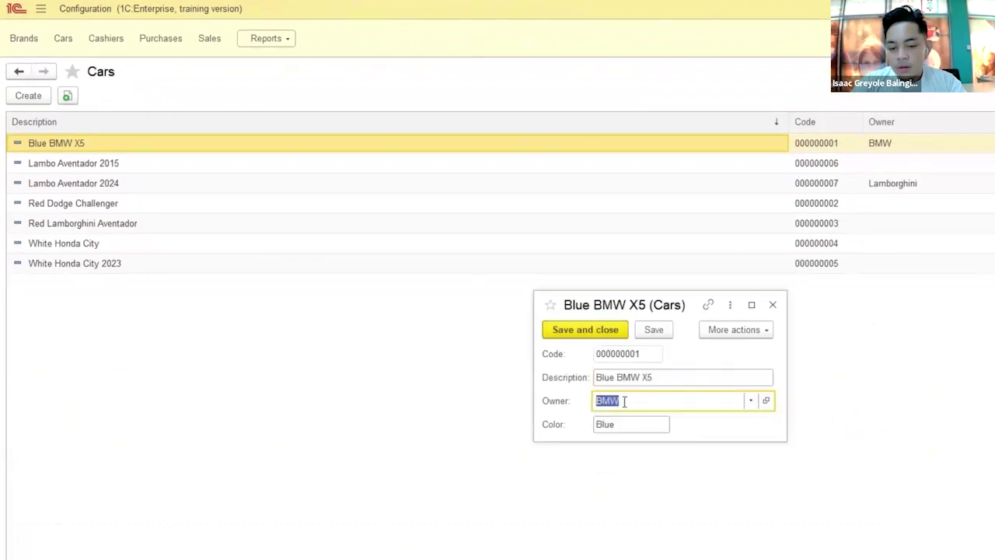
pyautogui.click(594, 335)
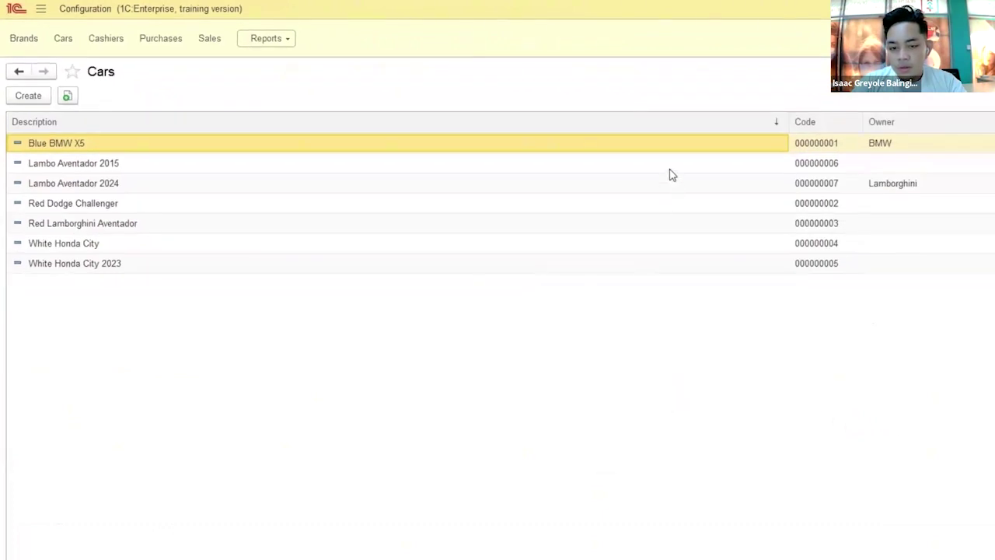
# Set the owner of the Lambo Aventador 2015 car to Lamborghini and save the record.
pyautogui.doubleClick(670, 170)
pyautogui.click(750, 399)
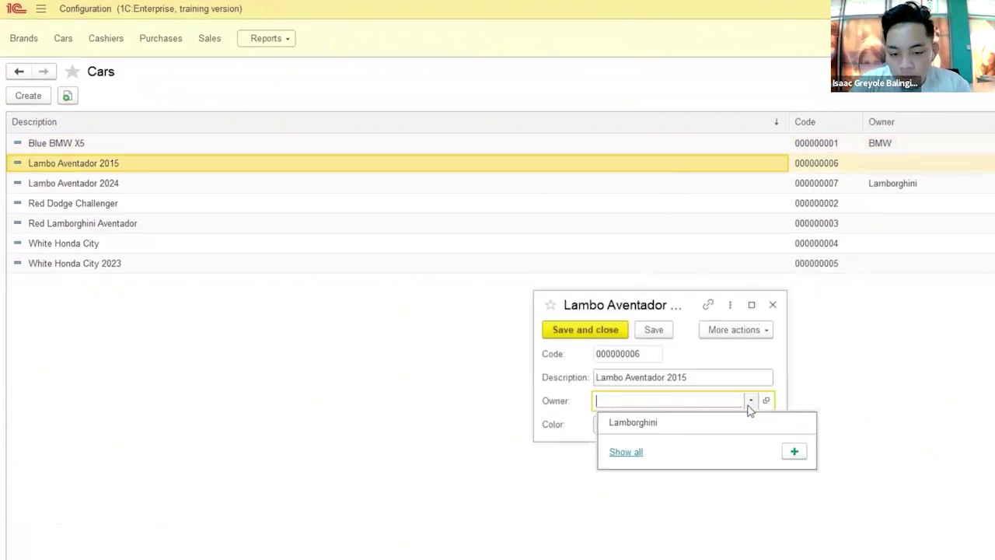
pyautogui.click(695, 424)
pyautogui.click(591, 330)
# Assign Dodge from the full brands list as owner of the Red Dodge Challenger and save the record.
pyautogui.click(675, 206)
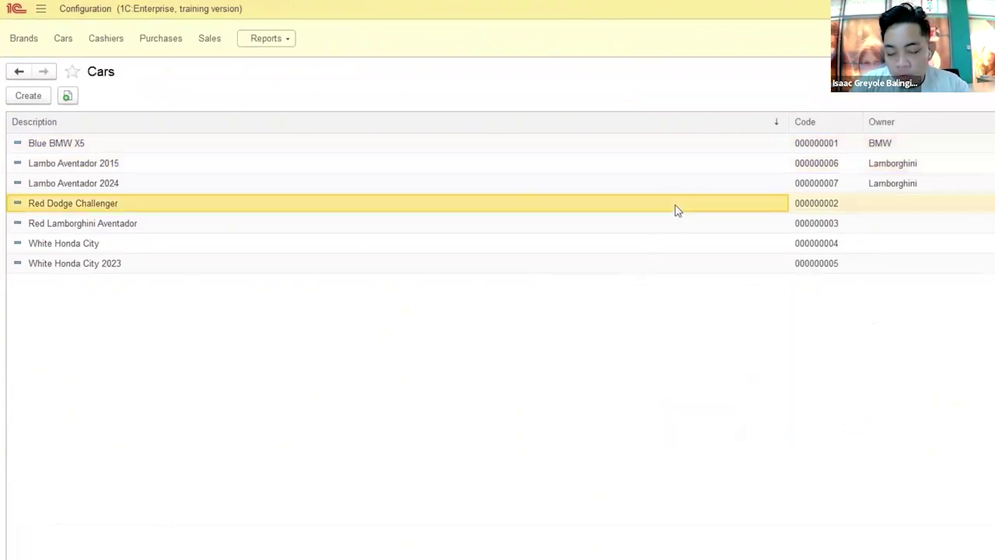
pyautogui.doubleClick(675, 206)
pyautogui.click(751, 400)
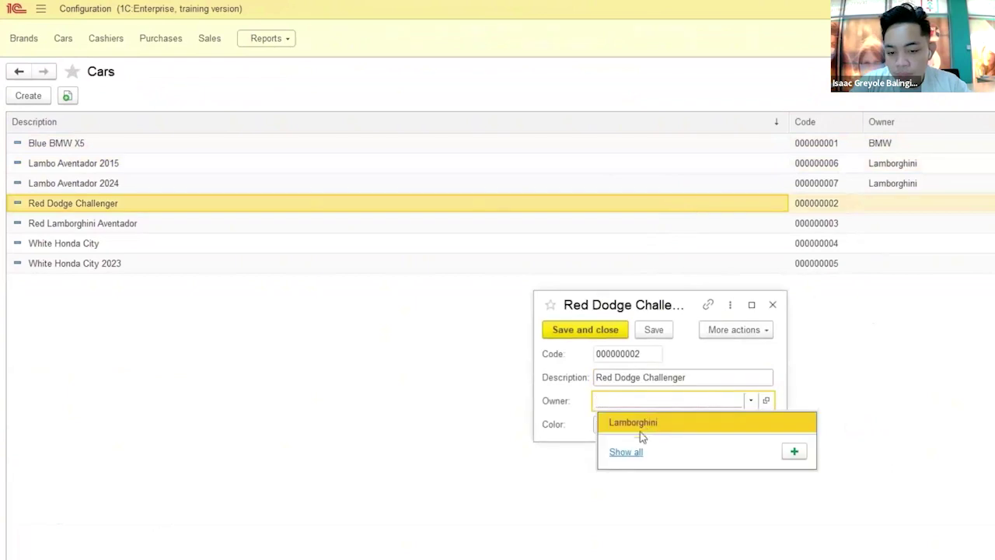
pyautogui.click(626, 451)
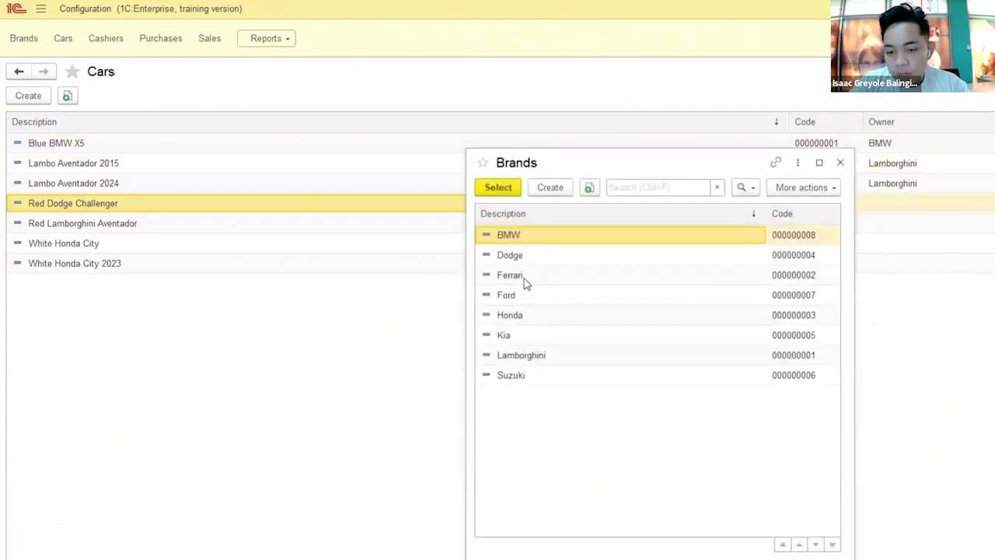
pyautogui.doubleClick(524, 260)
pyautogui.click(588, 329)
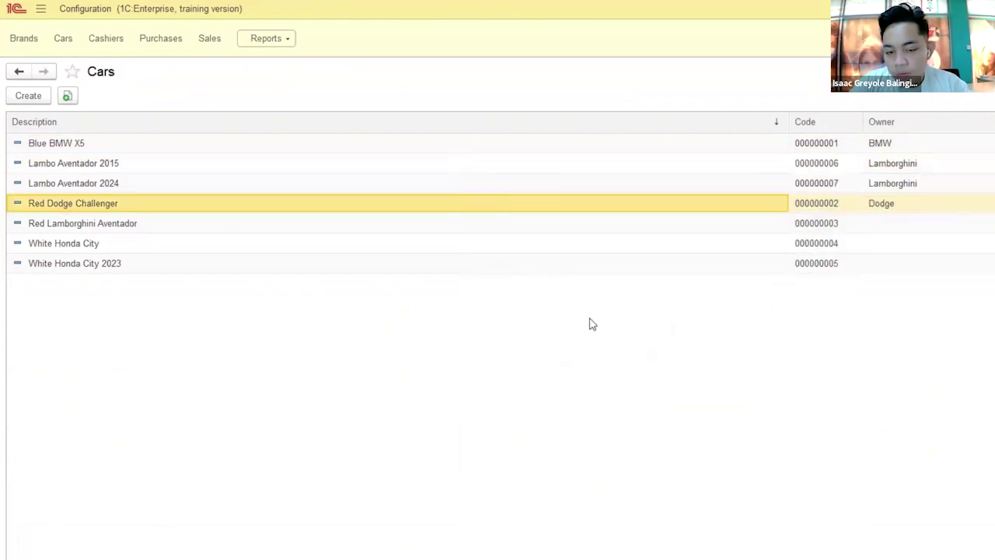
# Set the owner of the Red Lamborghini Aventador to Lamborghini and save the record.
pyautogui.doubleClick(572, 225)
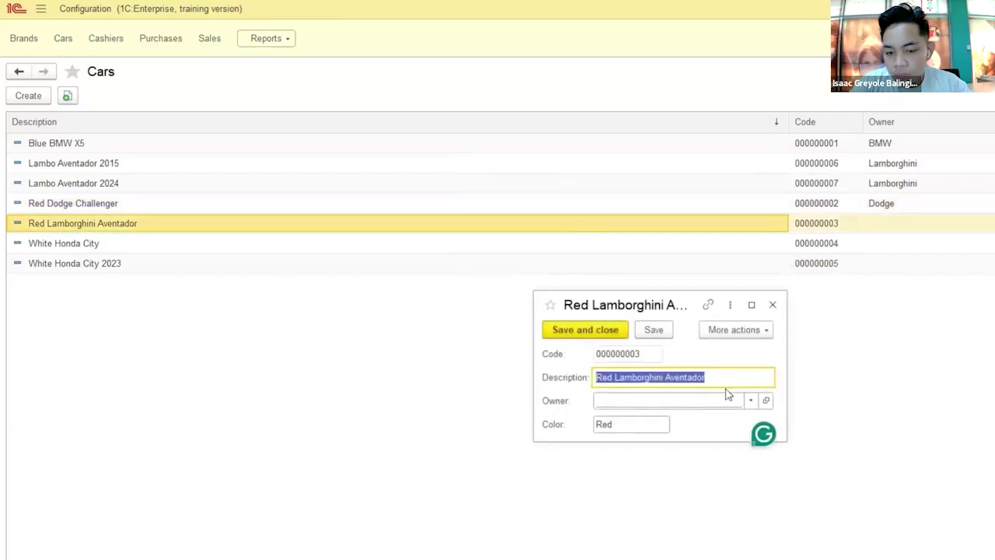
pyautogui.click(752, 400)
pyautogui.click(752, 400)
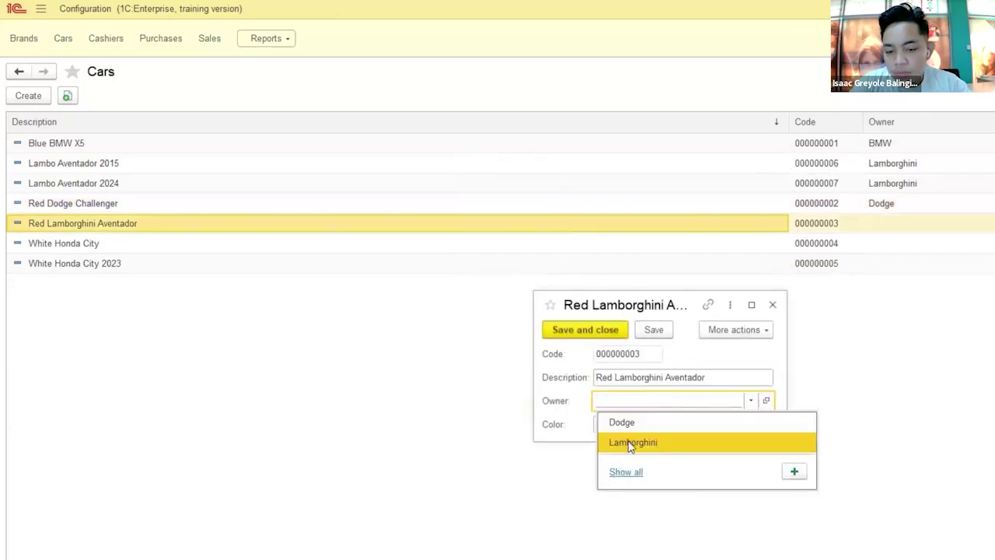
pyautogui.click(630, 444)
pyautogui.click(601, 330)
# Assign Honda from the full brands list as owner of the White Honda City and save the record.
pyautogui.doubleClick(620, 250)
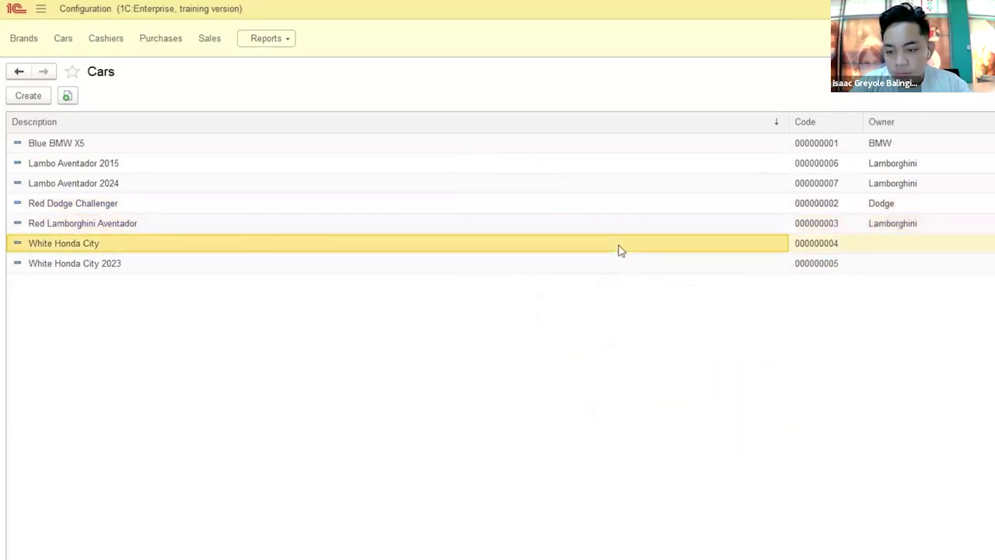
pyautogui.click(751, 400)
pyautogui.click(626, 472)
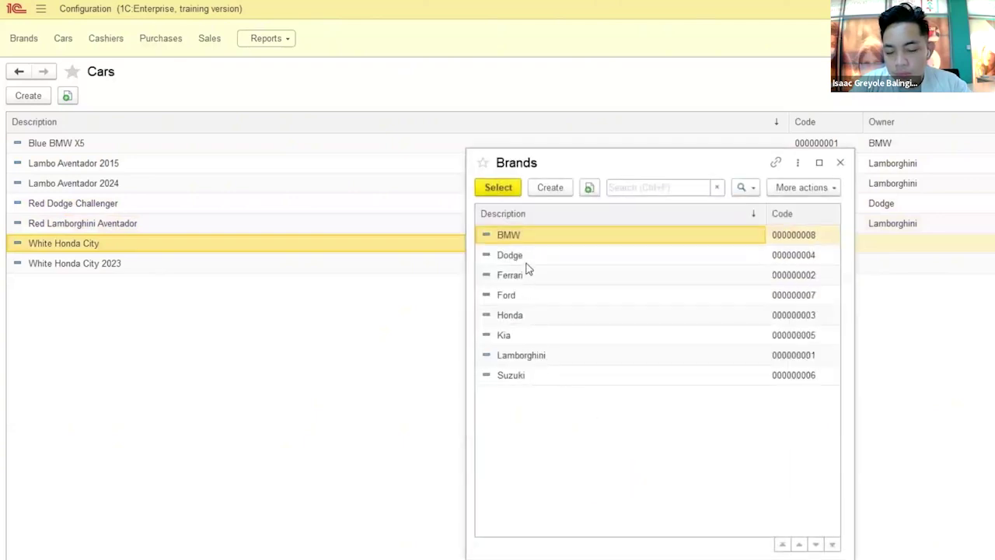
pyautogui.doubleClick(530, 316)
pyautogui.click(563, 327)
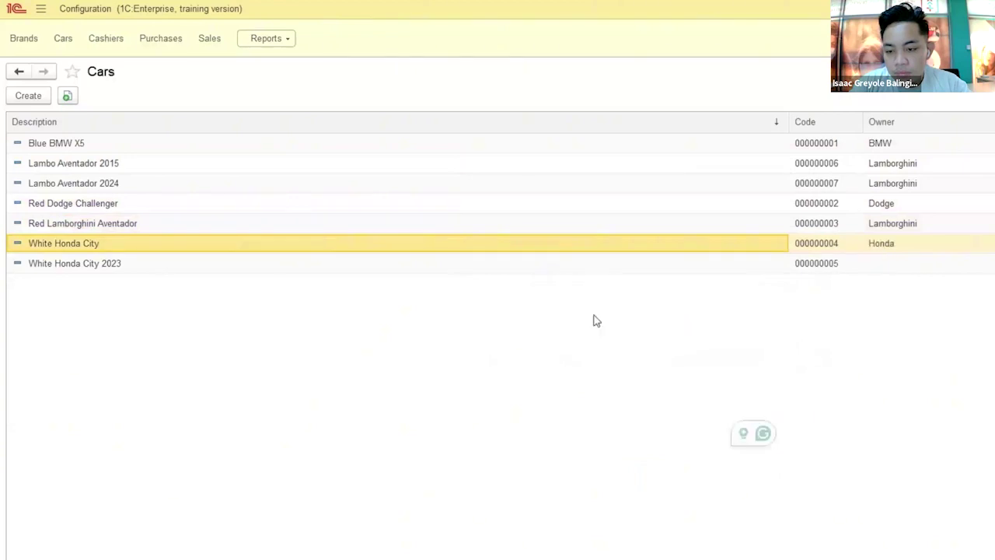
# Set the owner of the White Honda City 2023 to Honda and save the record.
pyautogui.doubleClick(621, 263)
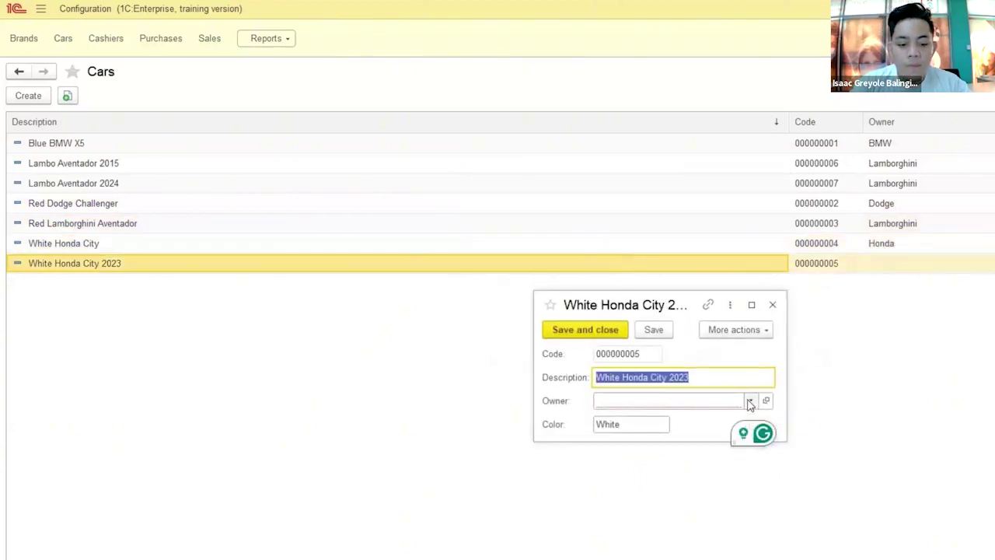
pyautogui.click(750, 401)
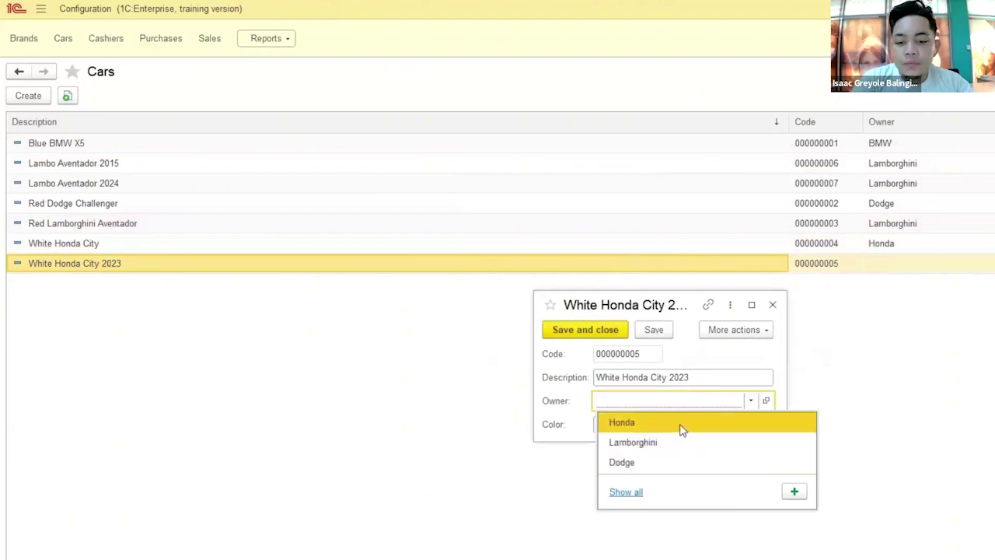
pyautogui.click(679, 423)
pyautogui.click(611, 332)
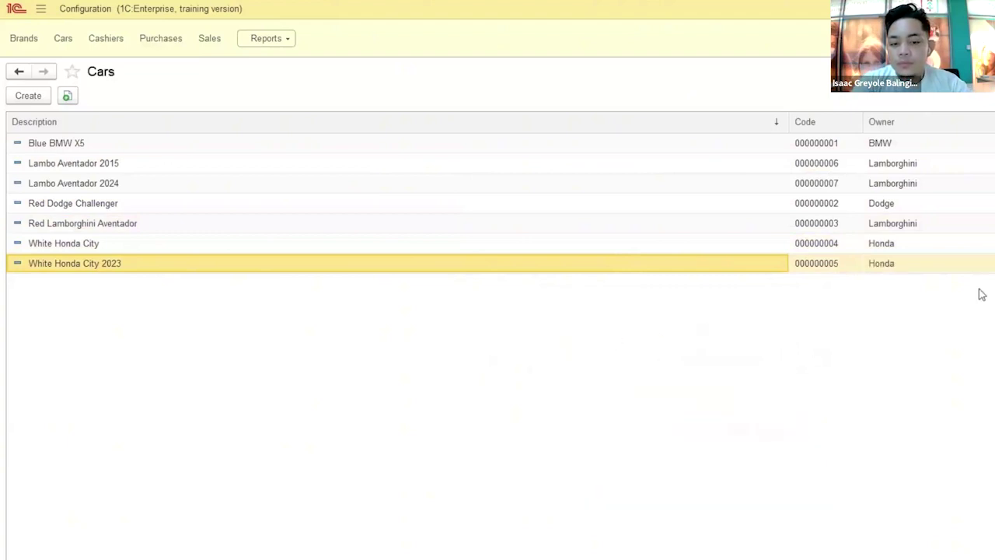
# Open the Honda record in the Brands catalog and examine its subordinate cars in an enlarged window, then close it.
pyautogui.click(23, 39)
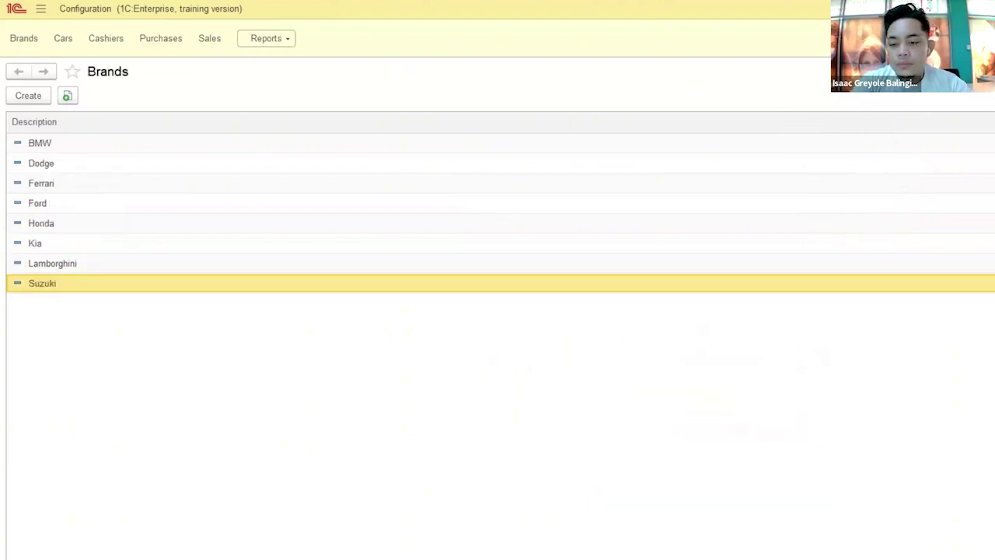
pyautogui.click(19, 40)
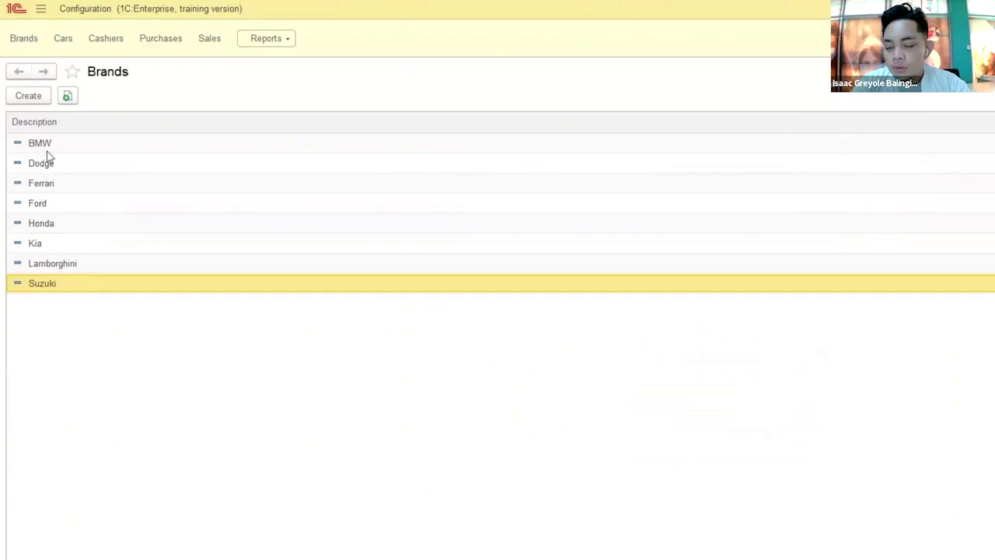
pyautogui.doubleClick(70, 227)
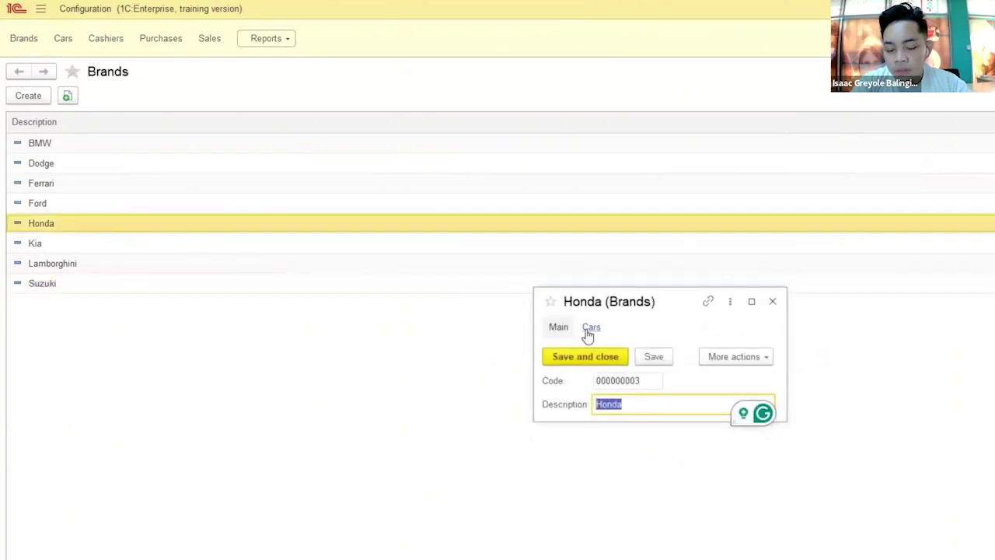
pyautogui.click(597, 332)
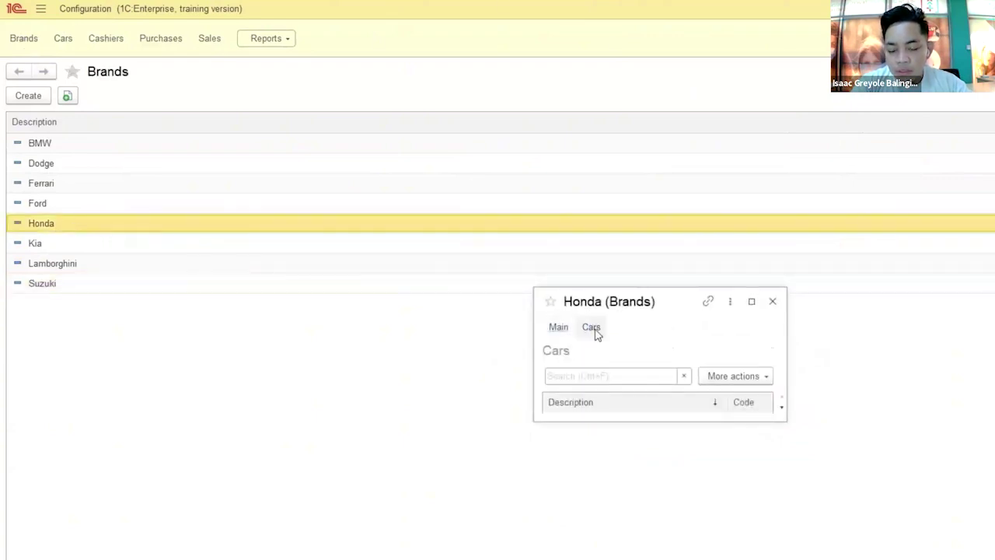
pyautogui.moveTo(713, 423); pyautogui.dragTo(715, 507)
pyautogui.moveTo(785, 502); pyautogui.dragTo(994, 559)
pyautogui.moveTo(882, 301); pyautogui.dragTo(726, 192)
pyautogui.click(916, 192)
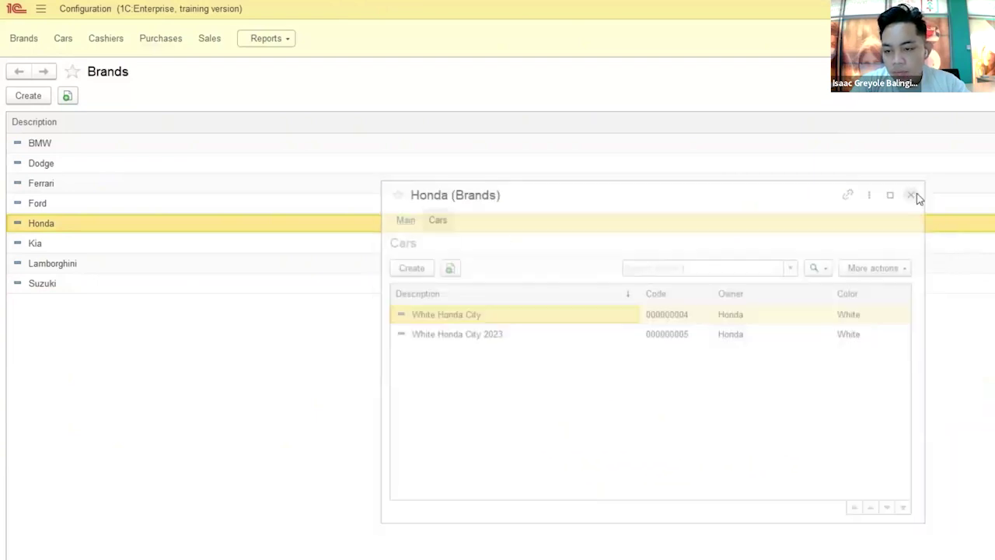
# Check the cars subordinate to the Ford brand and to the BMW brand, closing each record.
pyautogui.doubleClick(38, 203)
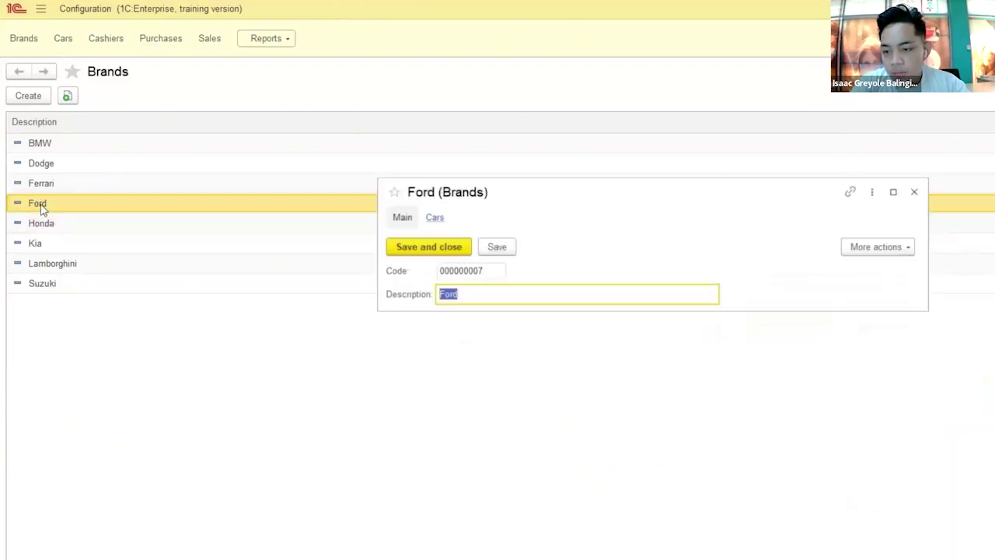
pyautogui.click(435, 220)
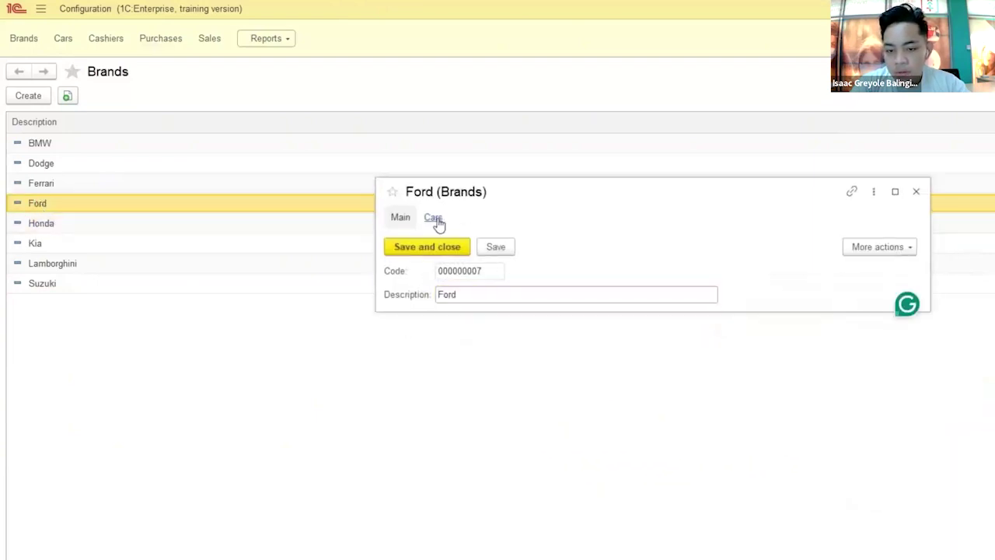
pyautogui.click(916, 191)
pyautogui.doubleClick(41, 143)
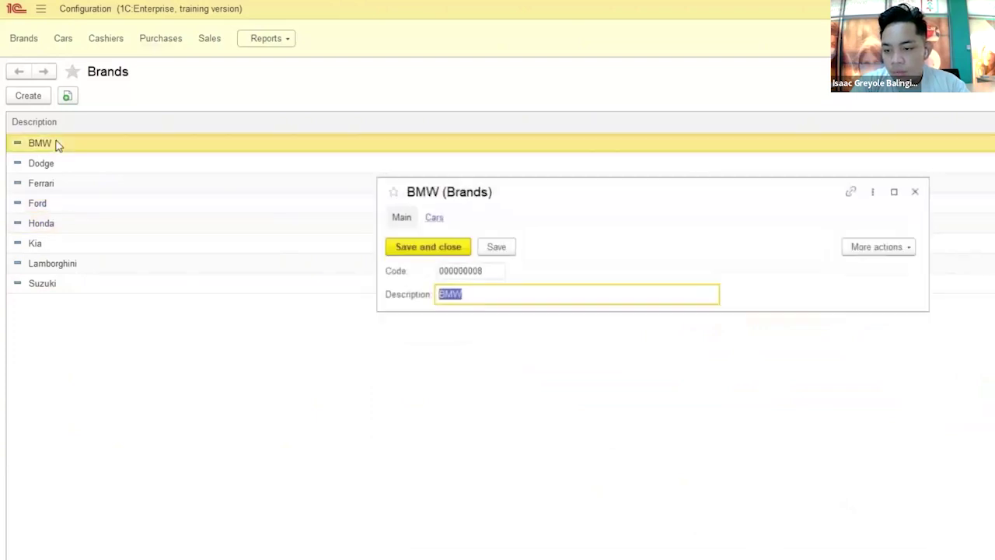
pyautogui.click(434, 219)
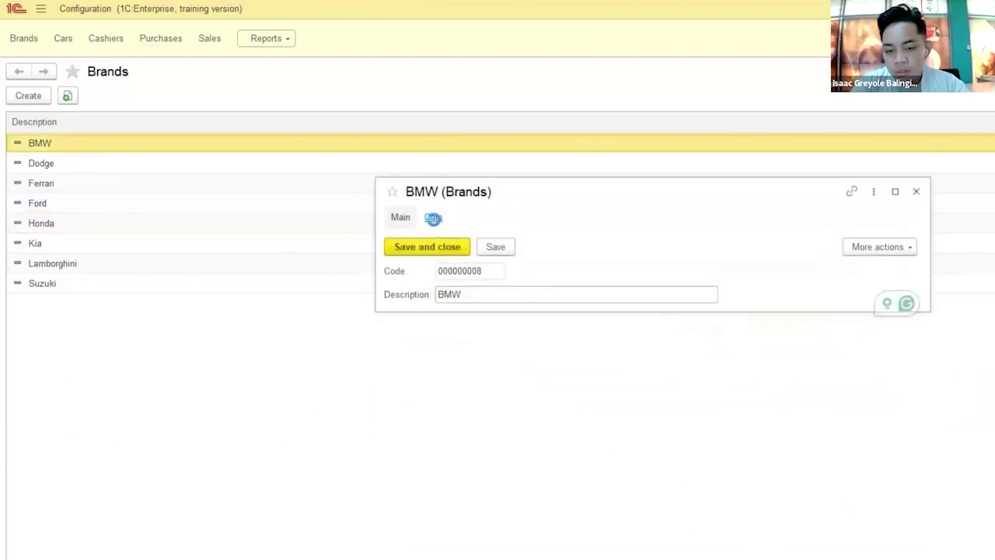
pyautogui.moveTo(596, 312); pyautogui.dragTo(593, 416)
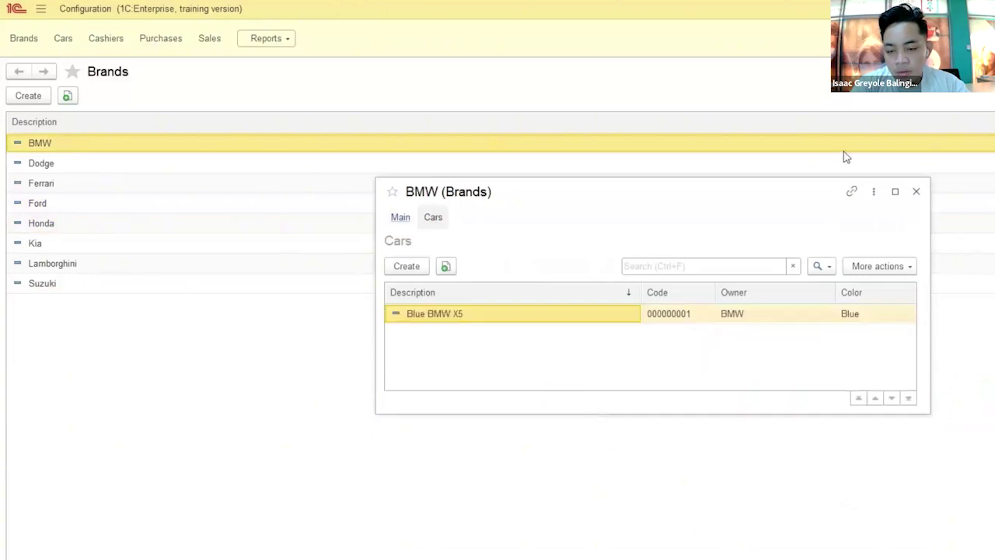
pyautogui.click(917, 192)
# Open the Dodge brand record and view its subordinate cars in an enlarged window.
pyautogui.click(179, 174)
pyautogui.doubleClick(179, 174)
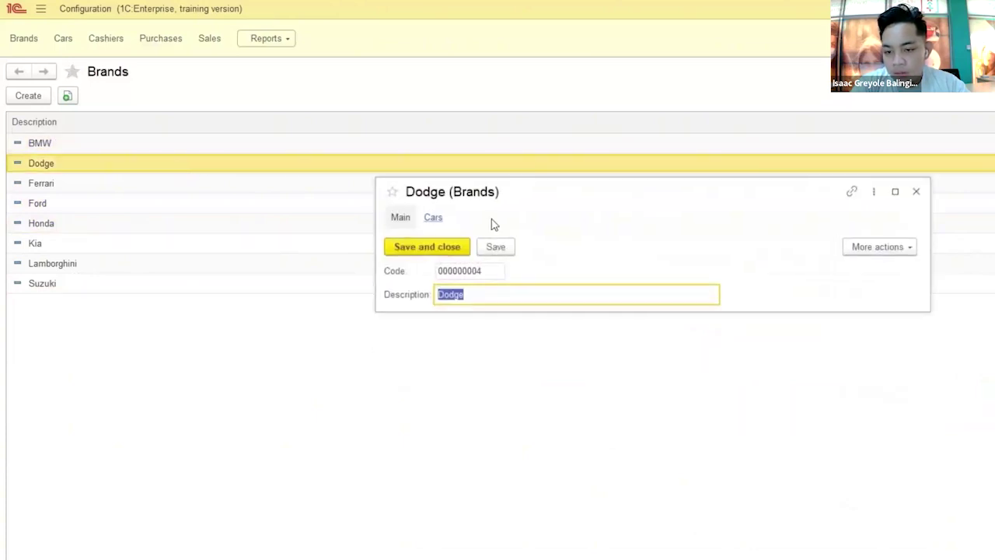
pyautogui.click(434, 219)
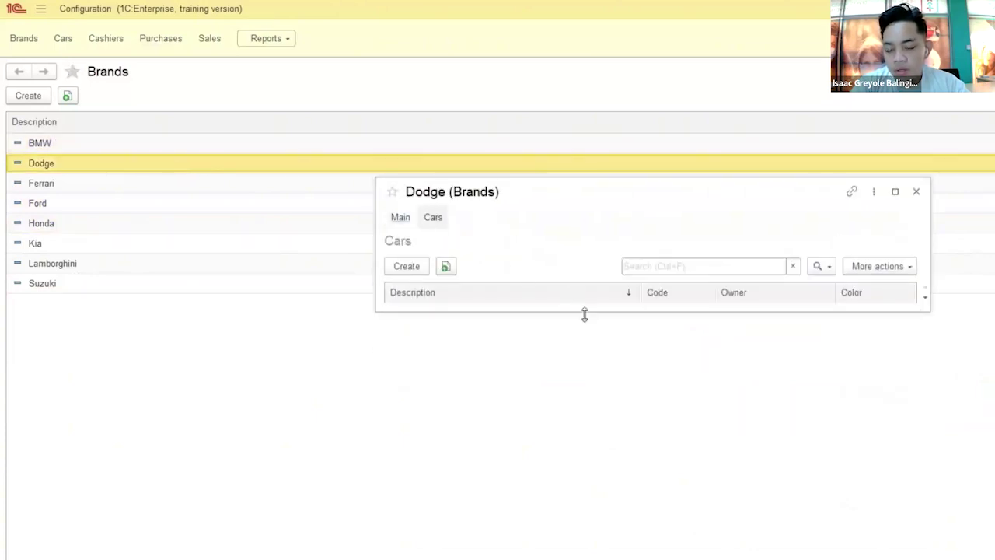
pyautogui.moveTo(584, 314); pyautogui.dragTo(577, 406)
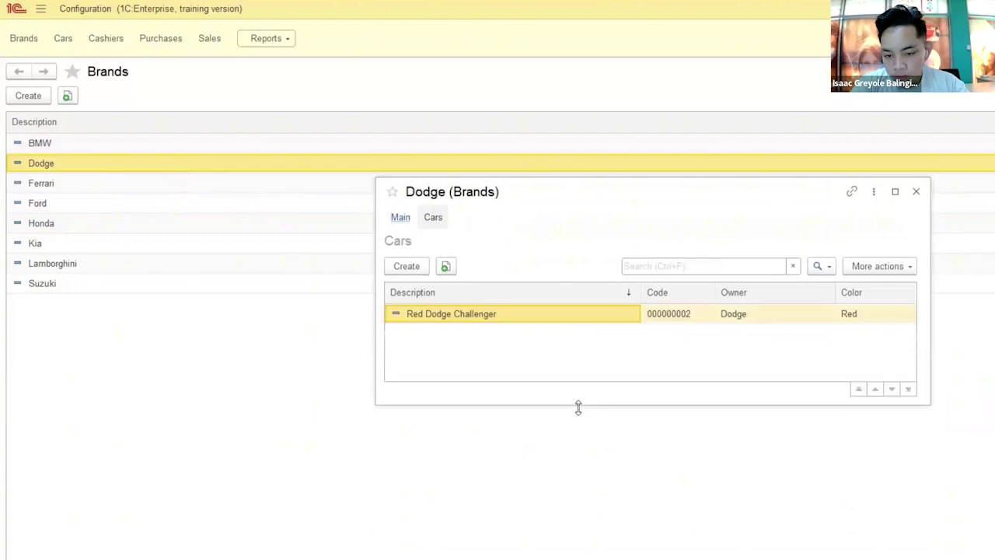
# Close the Dodge record, open the Lamborghini brand record and check the owners of its subordinate cars in an enlarged window.
pyautogui.click(917, 192)
pyautogui.doubleClick(89, 261)
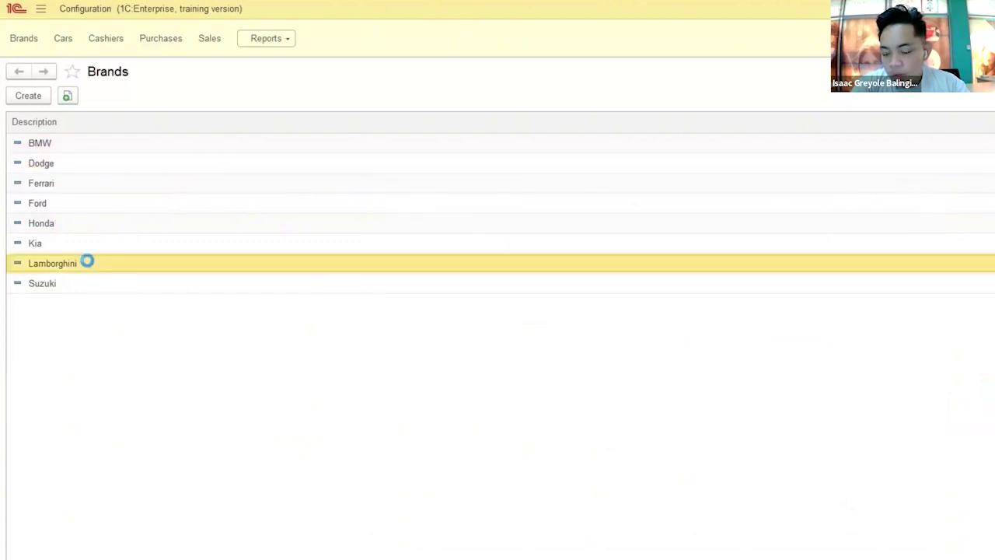
pyautogui.click(441, 226)
pyautogui.moveTo(521, 313); pyautogui.dragTo(514, 443)
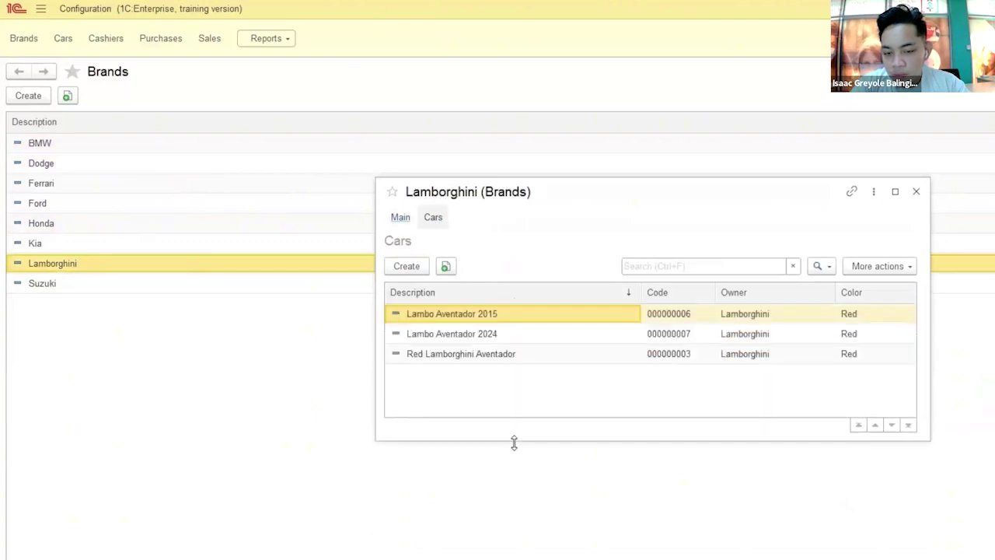
pyautogui.click(746, 335)
pyautogui.click(752, 317)
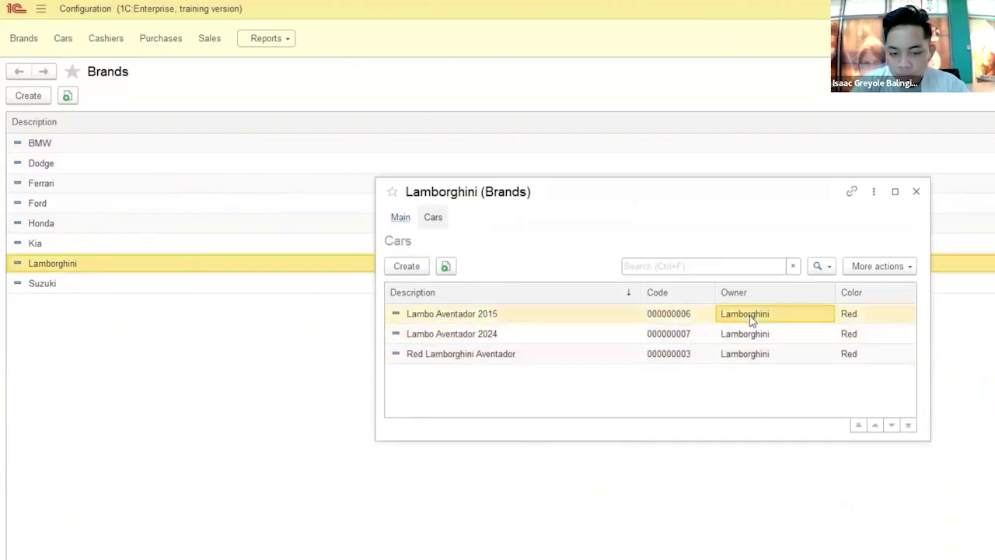
# Create a car subordinate to the Lamborghini brand with the description Hurracan 2022.
pyautogui.click(412, 265)
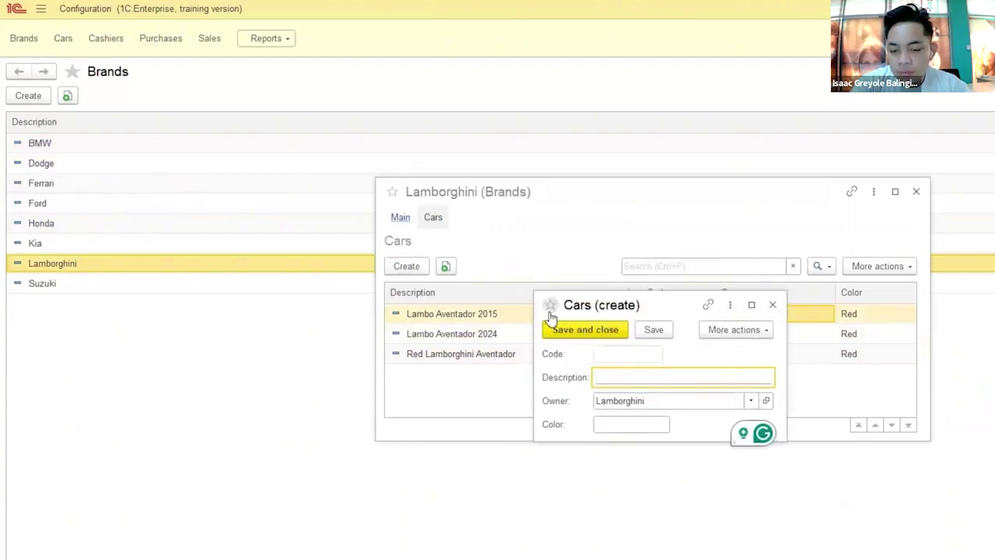
pyautogui.write('Hurracan 2022')
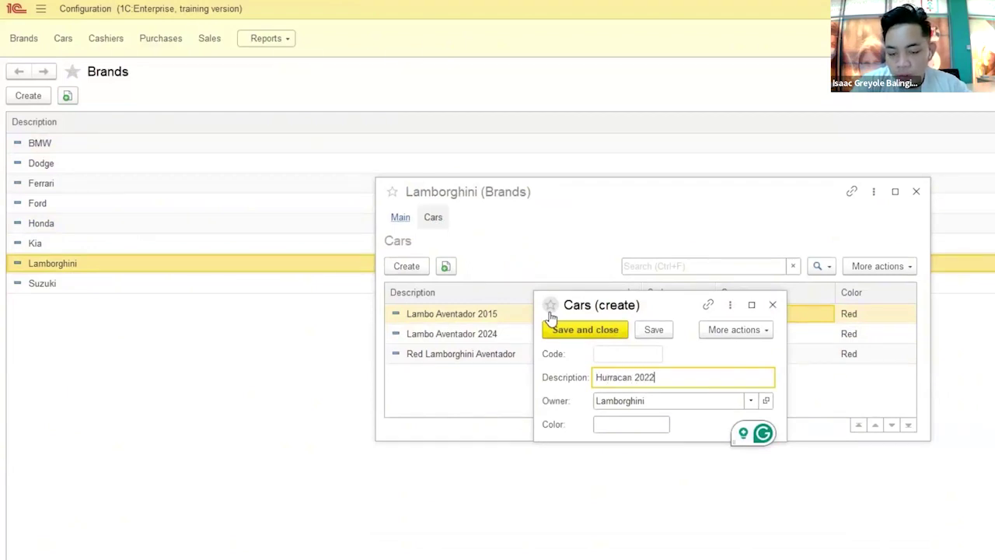
pyautogui.click(649, 423)
pyautogui.hotkey('ctrl', 'Return')
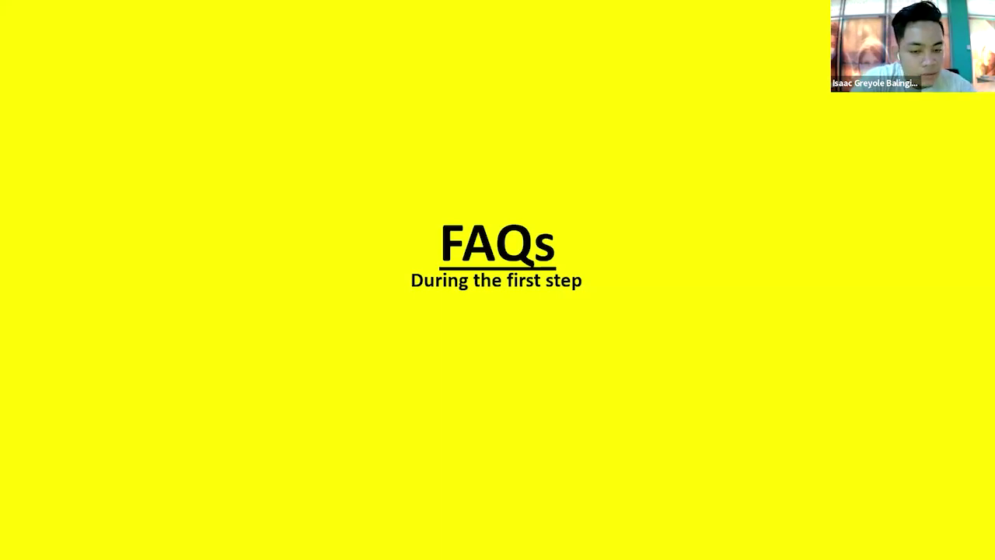
# Go to the log-on page of the 1c-dn.com site and open the new user sign-up form.
pyautogui.click(479, 483)
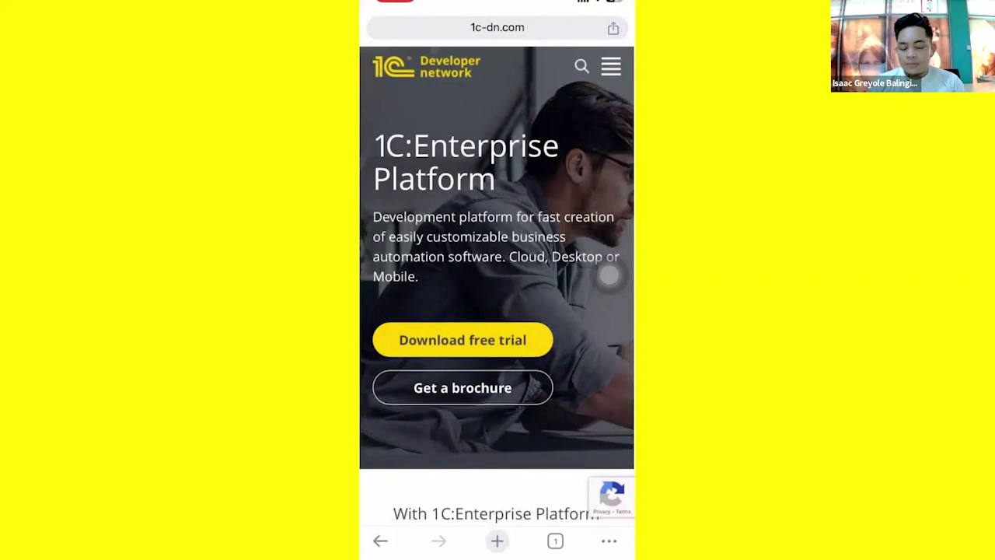
pyautogui.click(611, 66)
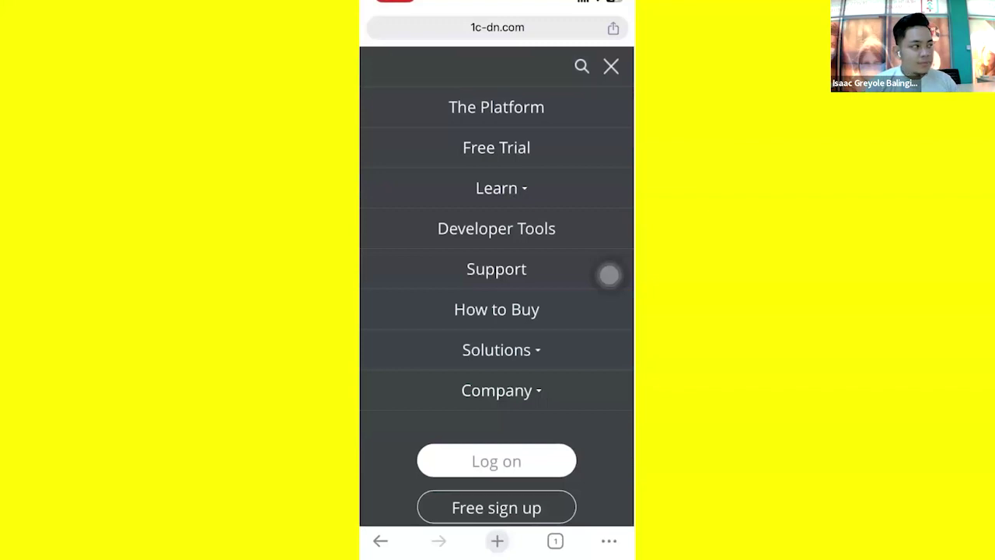
pyautogui.click(497, 461)
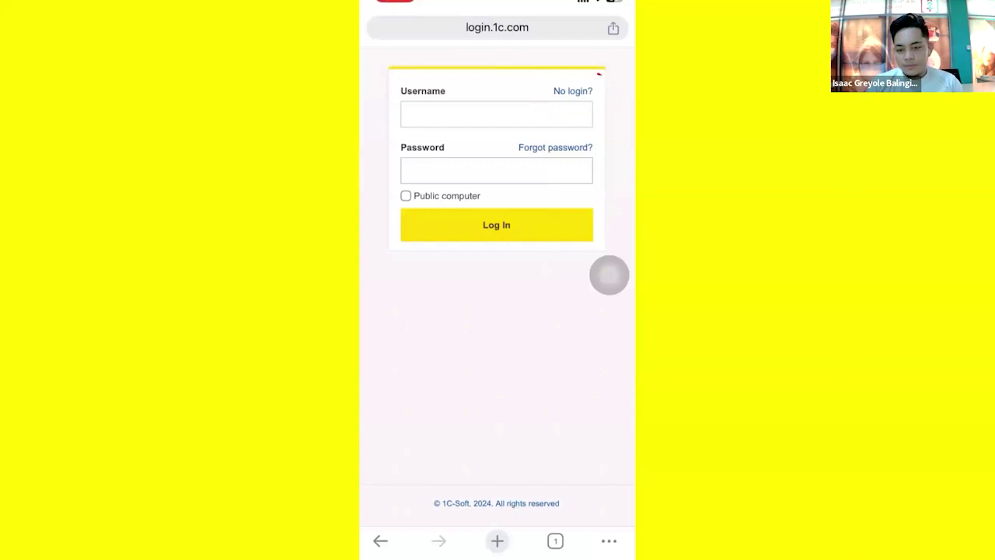
pyautogui.click(573, 91)
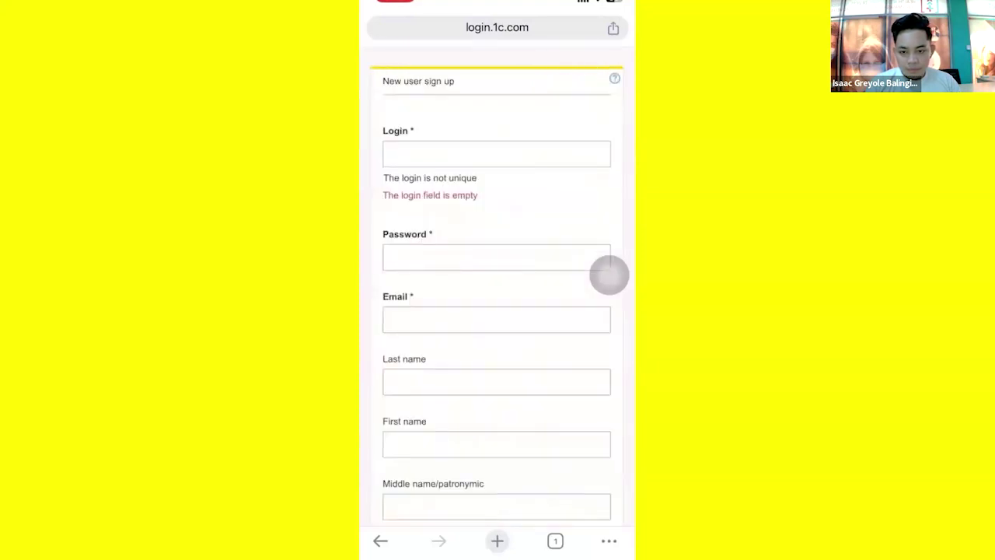
# Examine the fields of the new user sign-up form, from the login down to the captcha.
pyautogui.moveTo(609, 275); pyautogui.dragTo(609, 87)
pyautogui.scroll(-5, 496, 311)
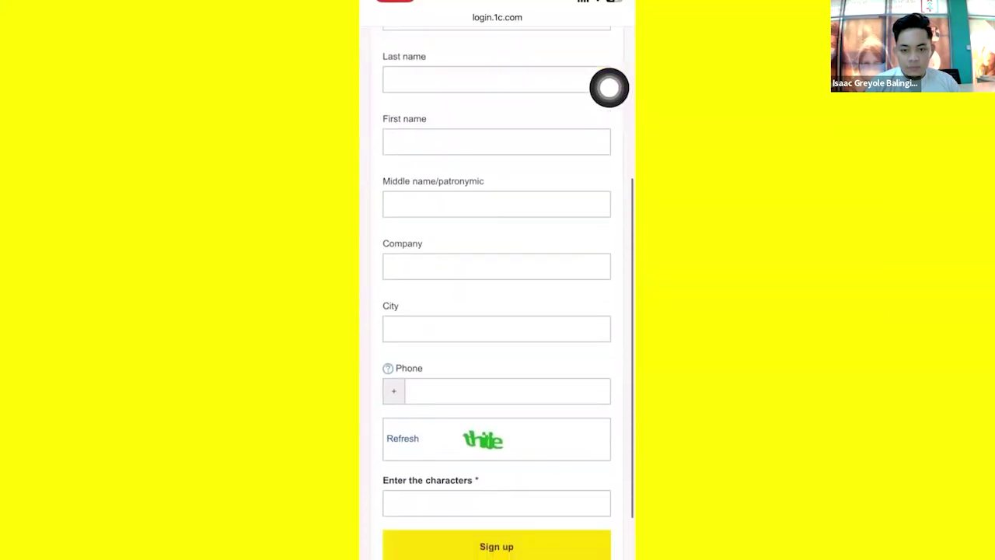
pyautogui.scroll(10, 609, 87)
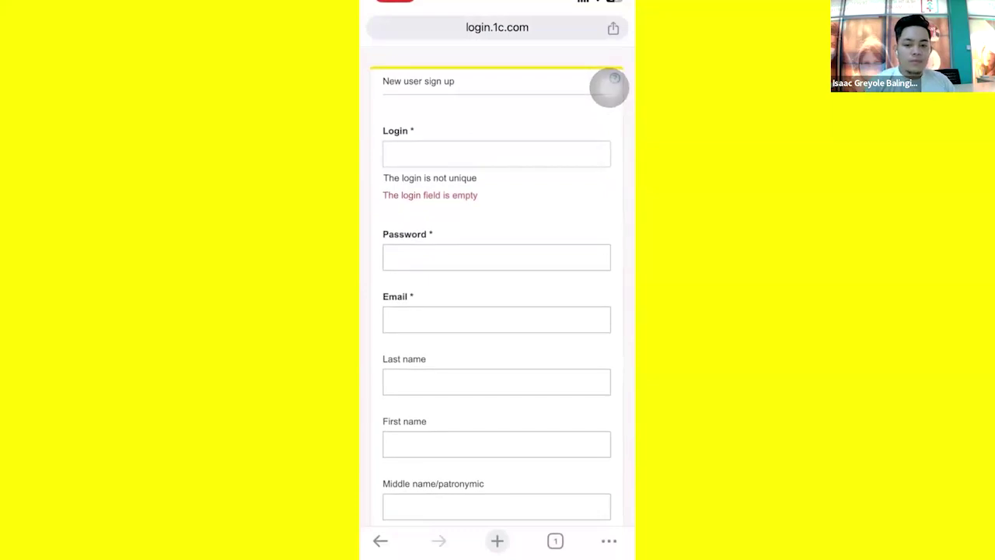
pyautogui.scroll(-5, 608, 87)
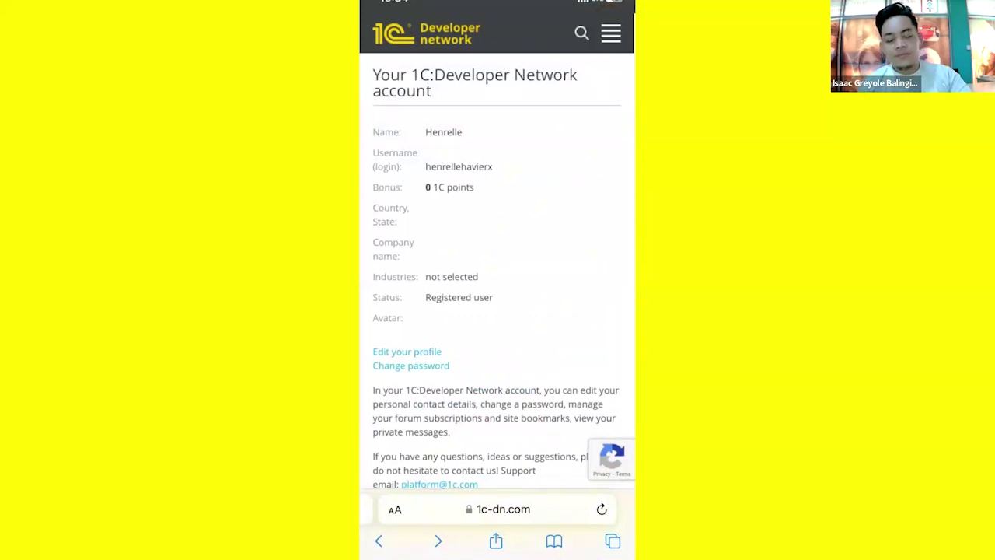
pyautogui.click(611, 34)
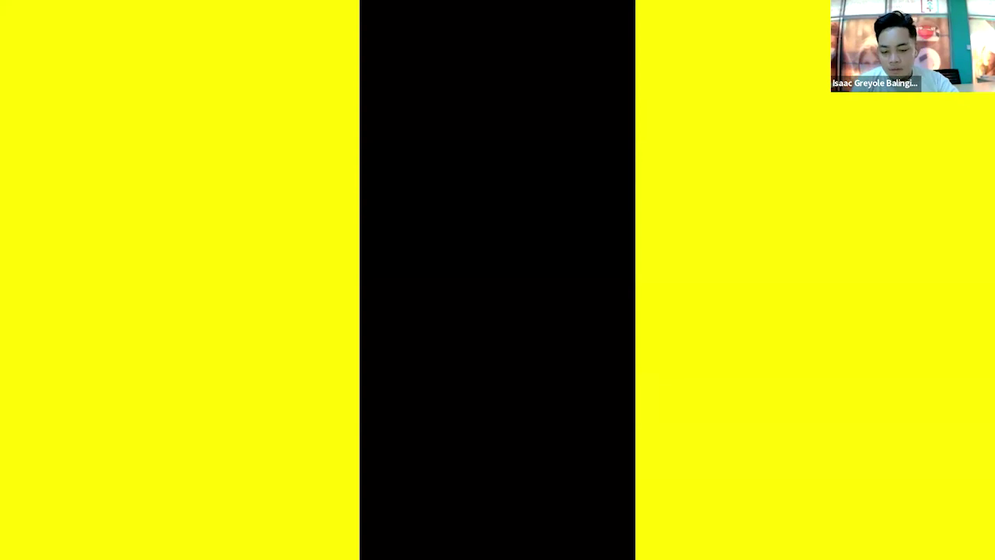
pyautogui.press('Right')
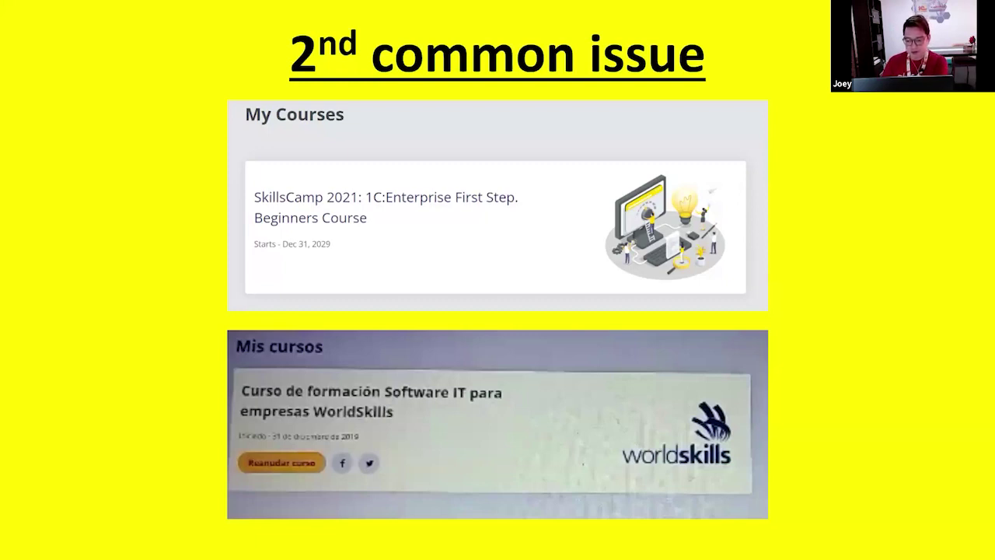
pyautogui.press('Right')
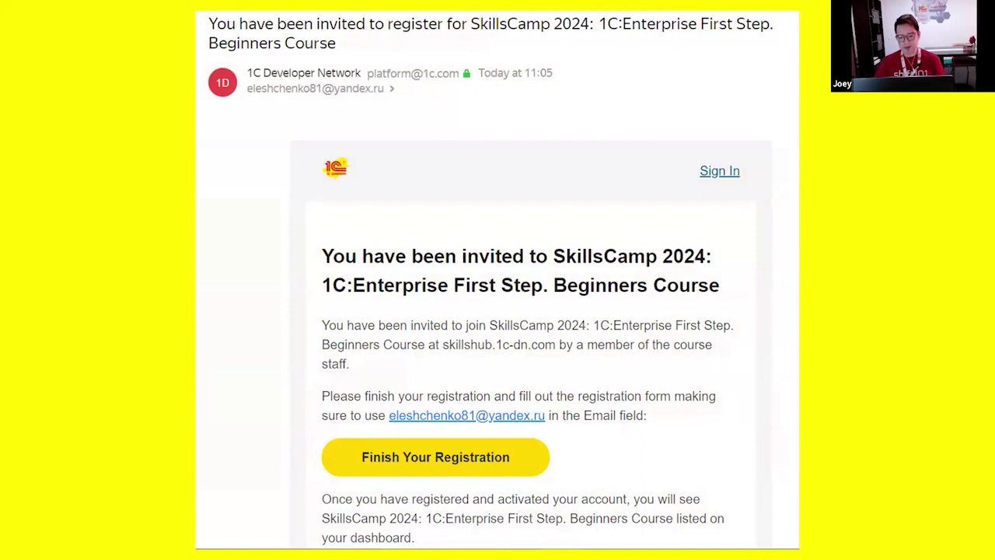
pyautogui.press('Right')
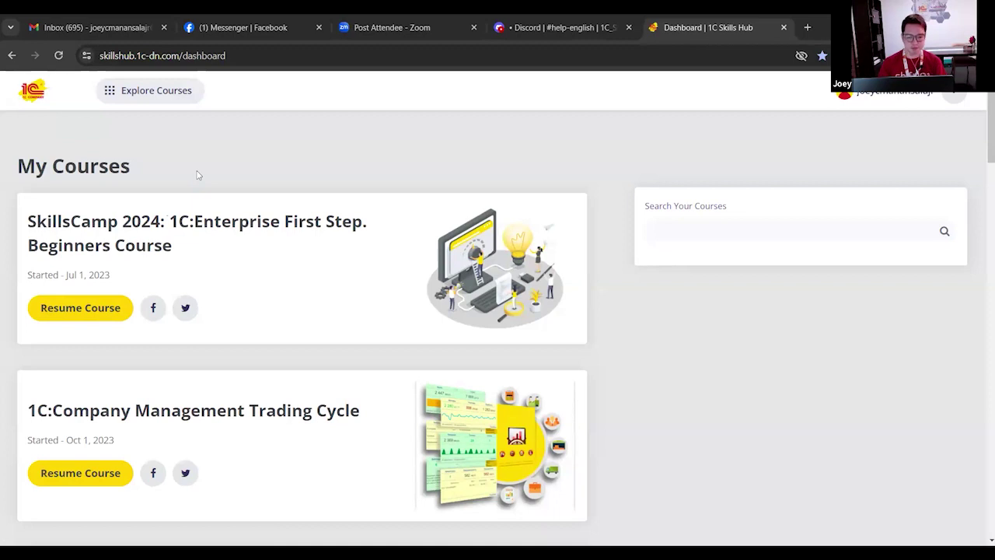
# Open the SkillsCamp 2024: 1C:Enterprise First Step. Beginners Course and examine the lessons and quizzes in its outline.
pyautogui.click(158, 253)
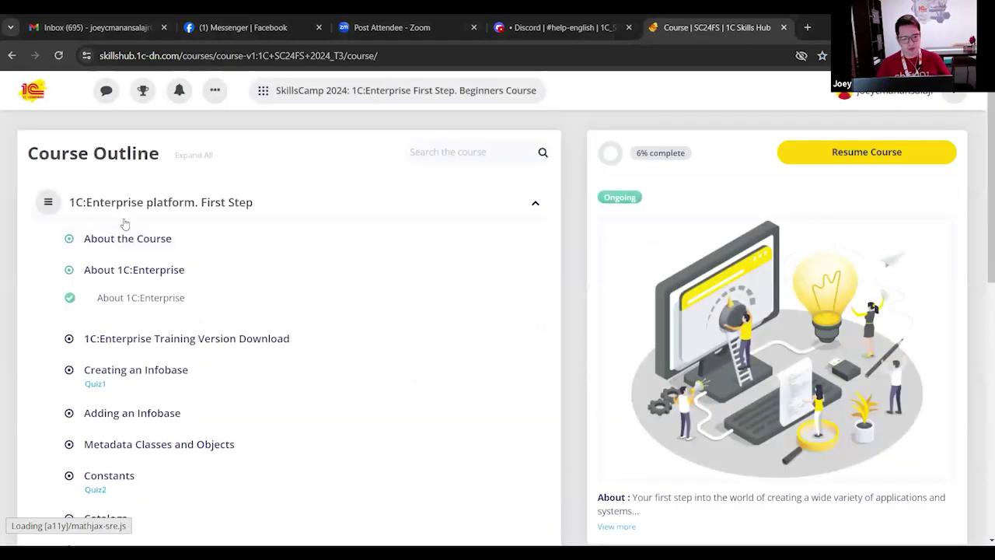
pyautogui.scroll(-1, 122, 218)
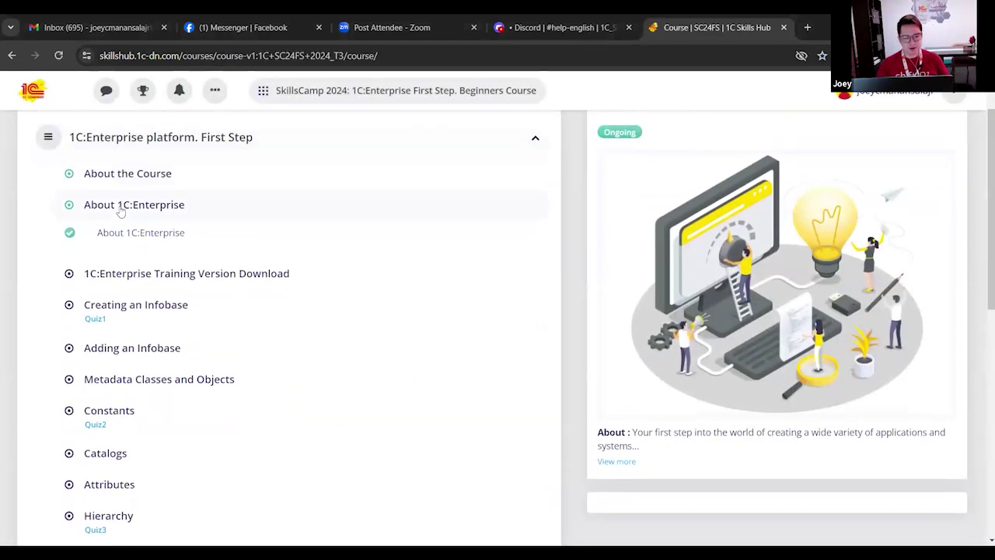
pyautogui.scroll(-2, 121, 210)
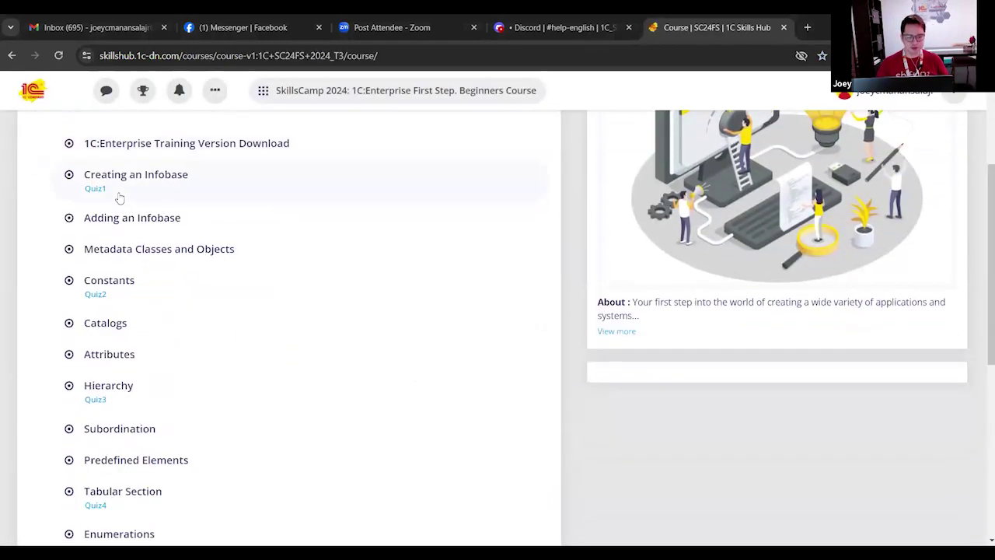
pyautogui.scroll(-6, 119, 199)
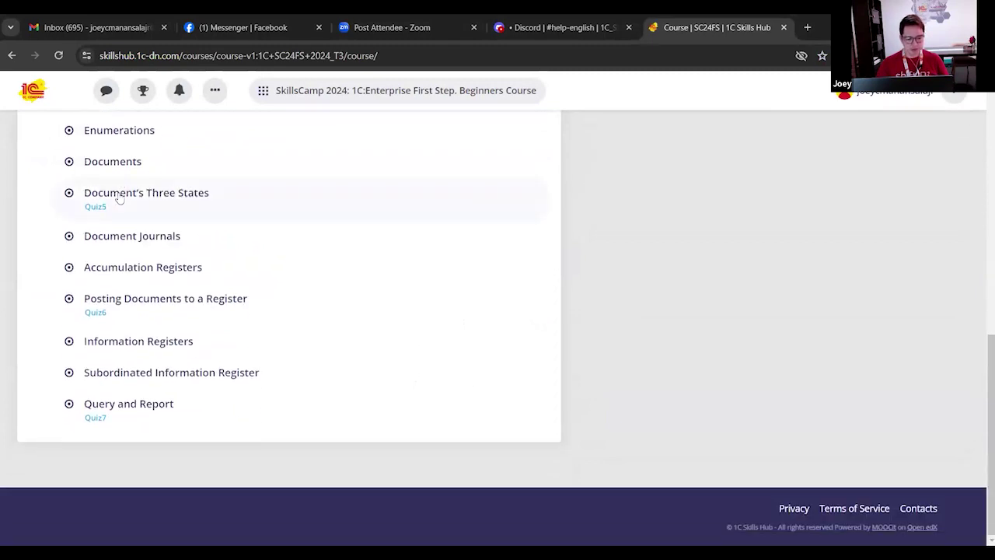
pyautogui.scroll(4, 119, 199)
pyautogui.scroll(1, 119, 199)
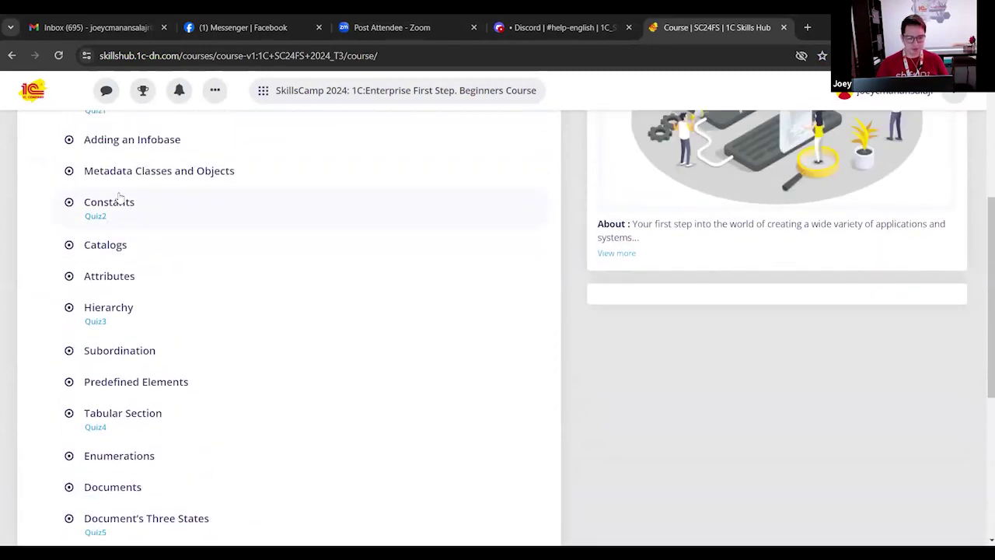
pyautogui.scroll(1, 119, 199)
pyautogui.scroll(-6, 119, 197)
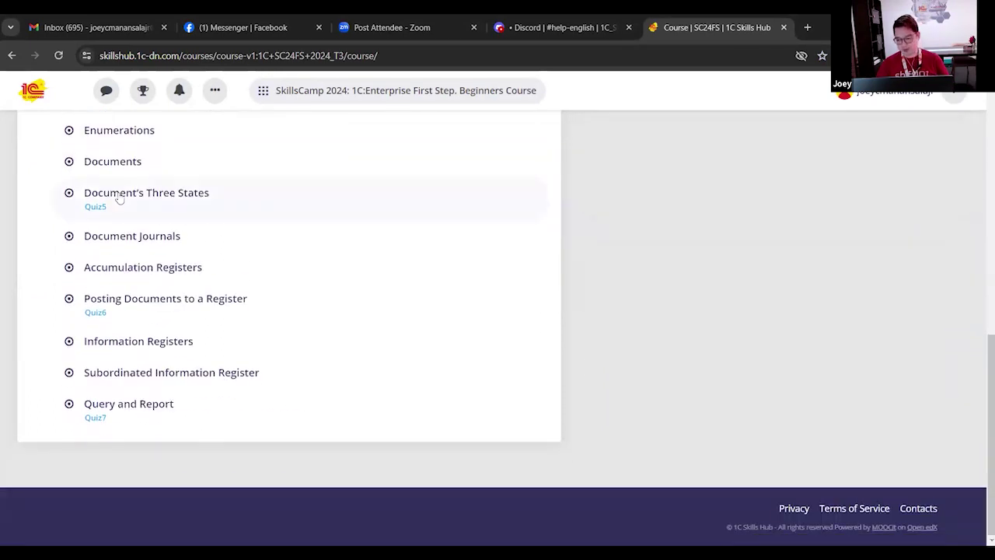
pyautogui.scroll(8, 119, 199)
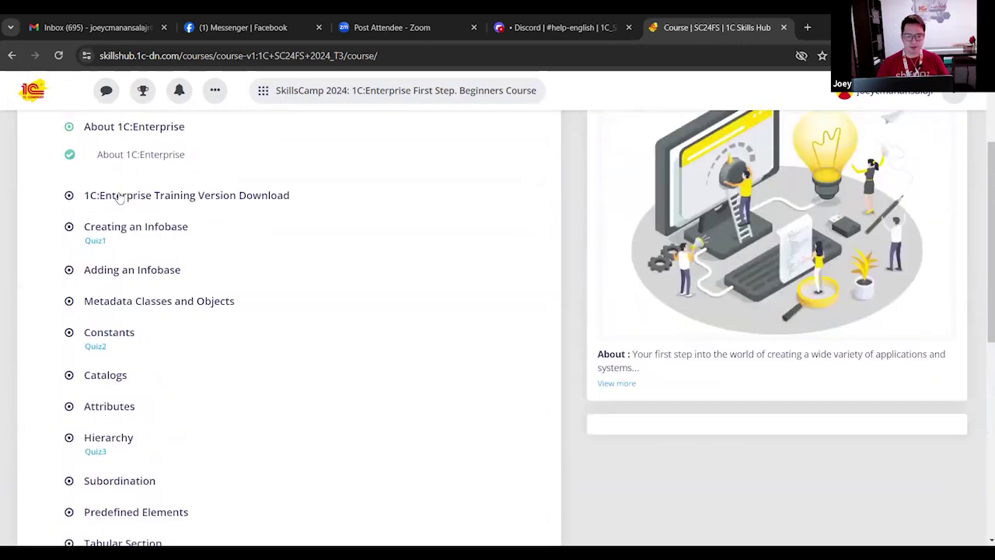
pyautogui.scroll(1, 119, 199)
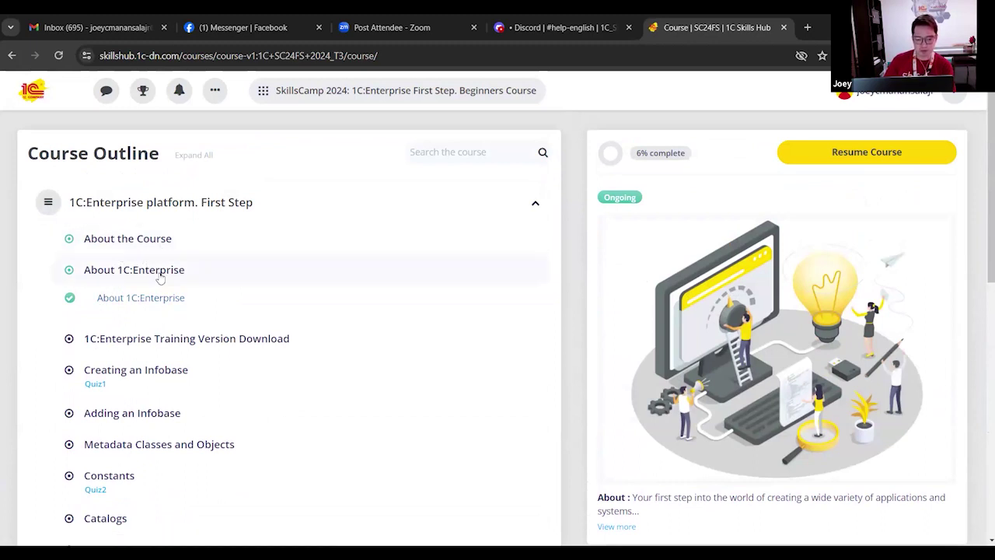
# Open the 1C:Enterprise Training Version Download lesson from the course outline and play its video.
pyautogui.click(178, 340)
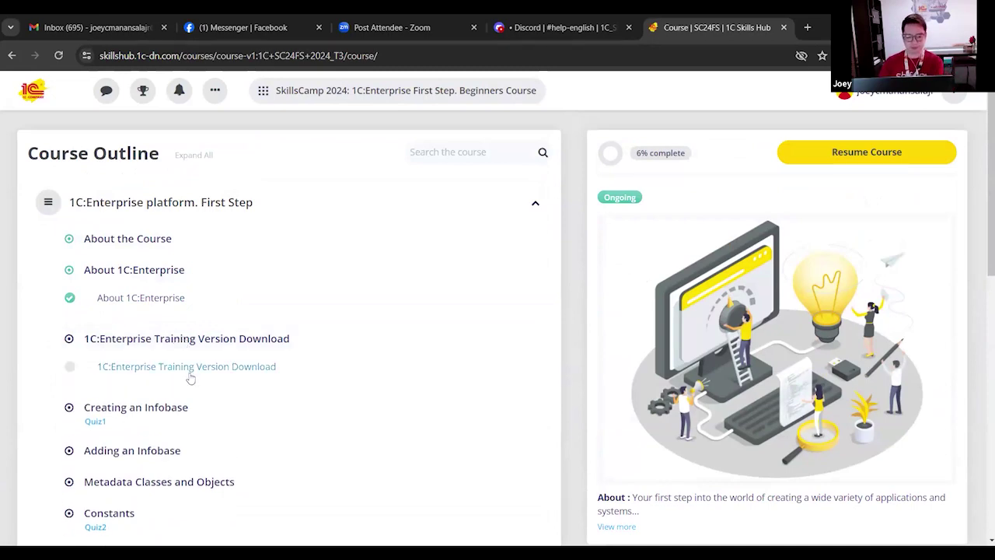
pyautogui.click(193, 374)
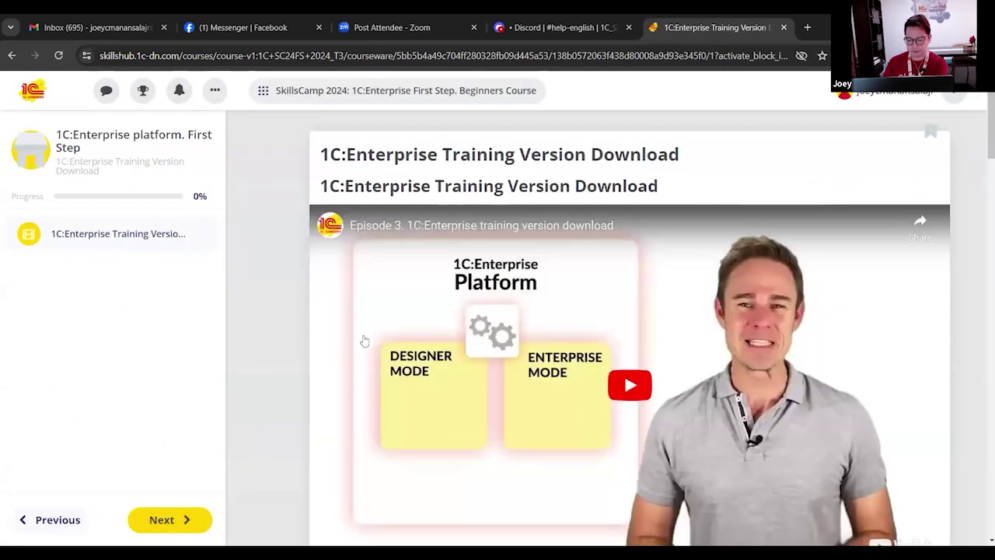
pyautogui.scroll(-2, 744, 417)
pyautogui.click(857, 449)
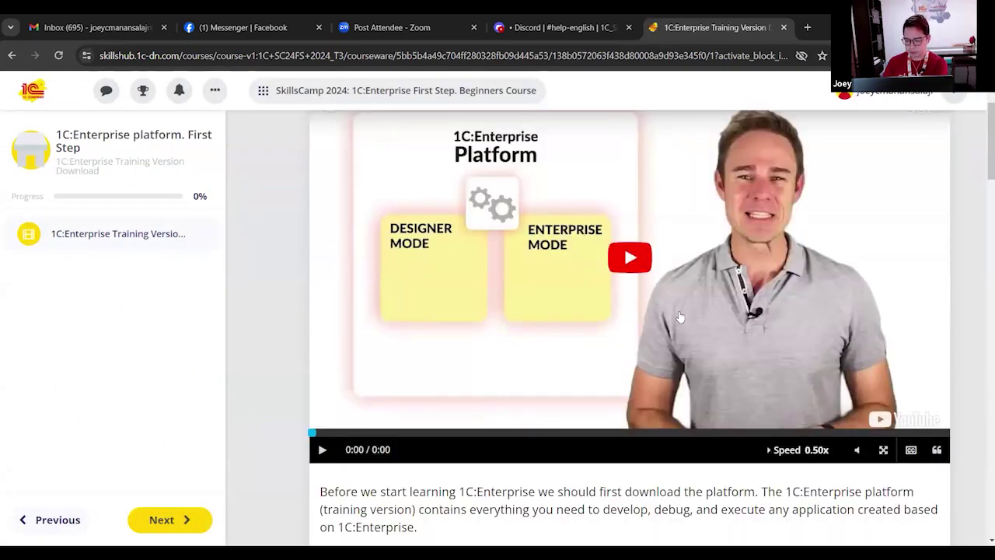
pyautogui.click(580, 348)
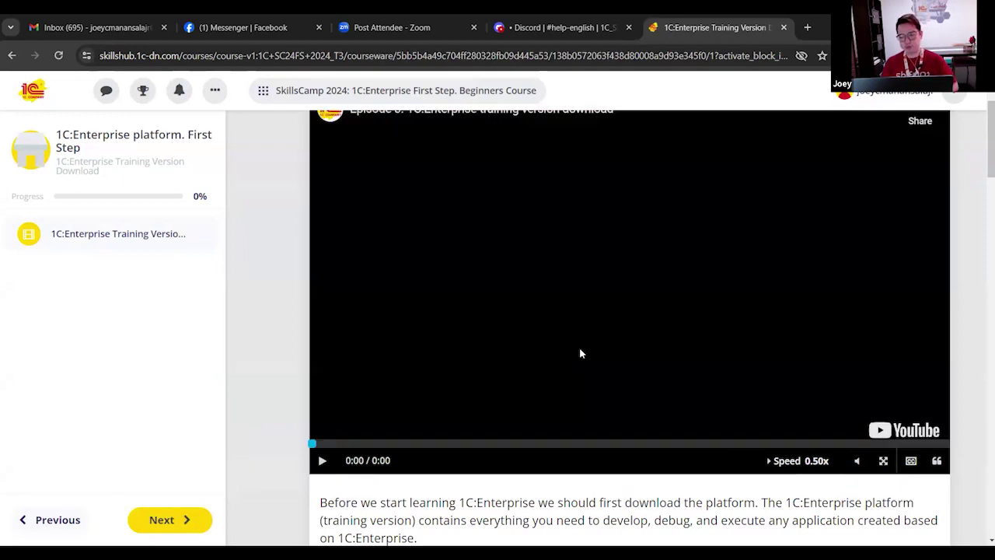
pyautogui.scroll(2, 579, 350)
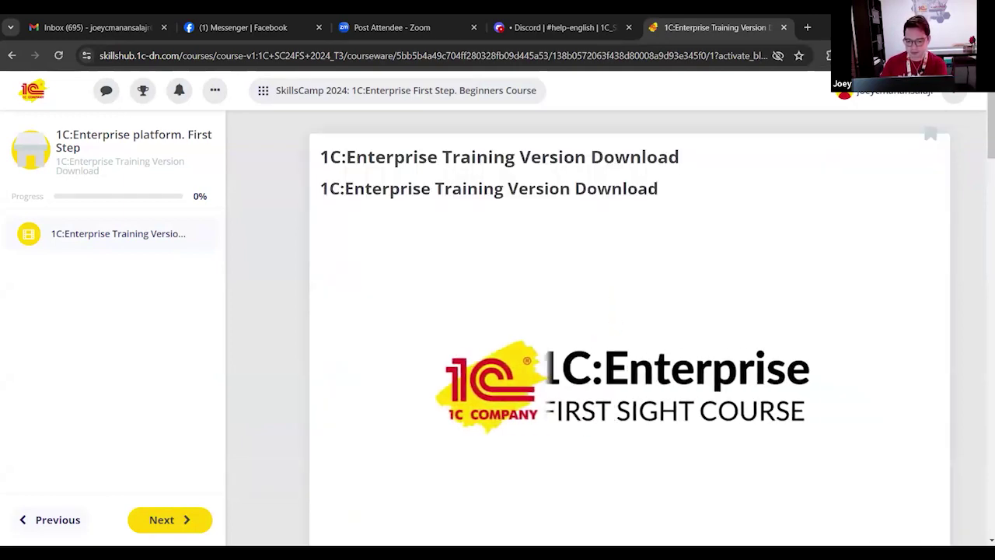
# Examine the written download and installation instructions below the lesson video, from the platform introduction to the final install picture (Pic. 8).
pyautogui.scroll(-3, 567, 324)
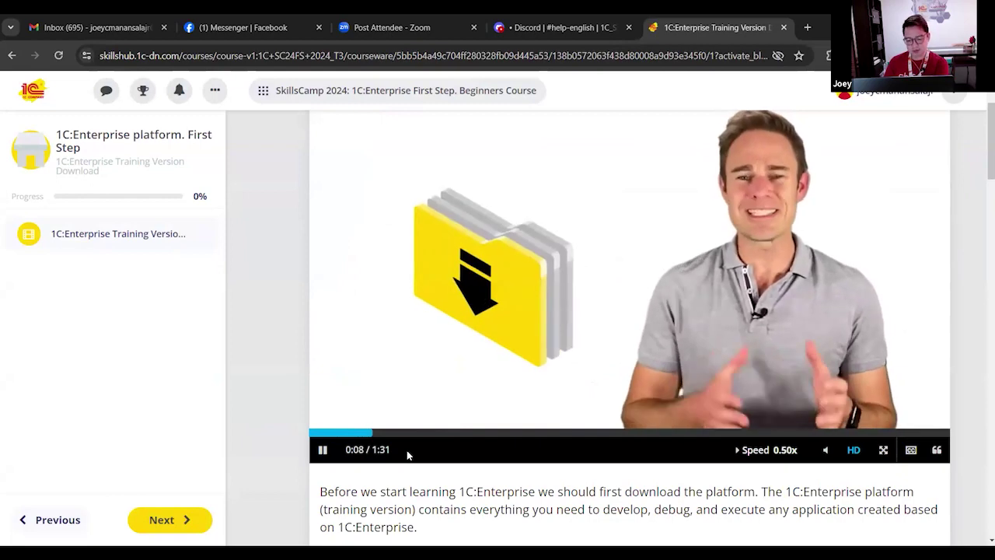
pyautogui.scroll(-1, 407, 453)
pyautogui.scroll(-5, 409, 453)
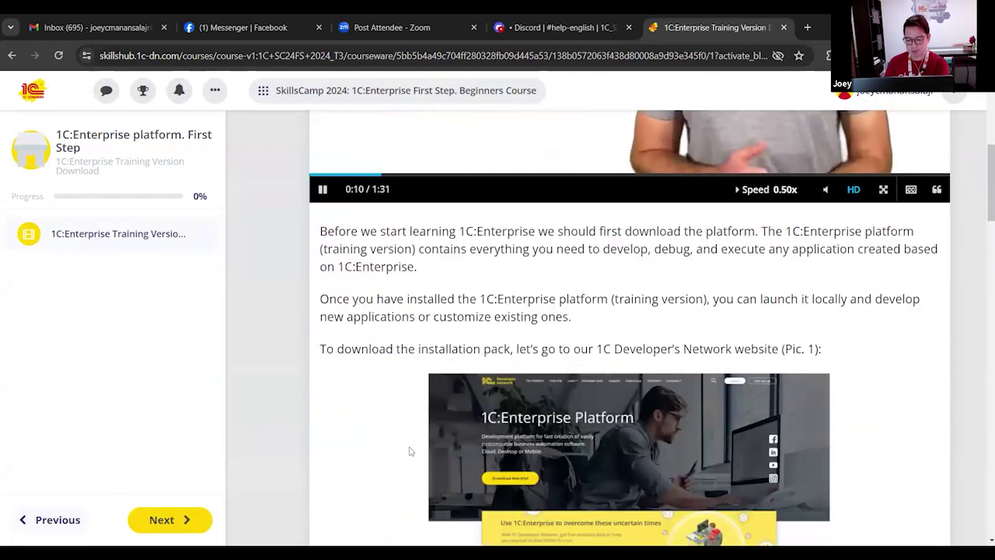
pyautogui.scroll(-6, 411, 450)
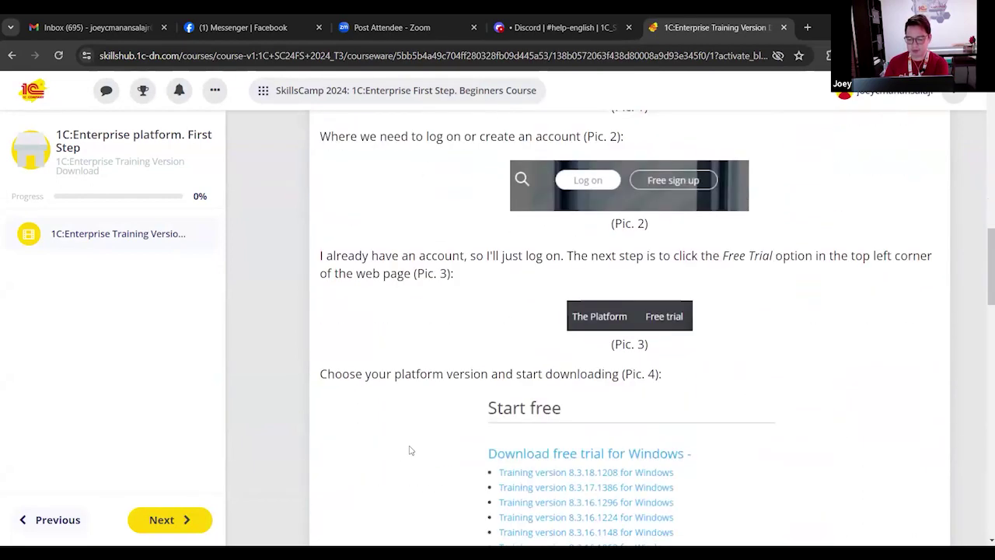
pyautogui.scroll(-7, 411, 450)
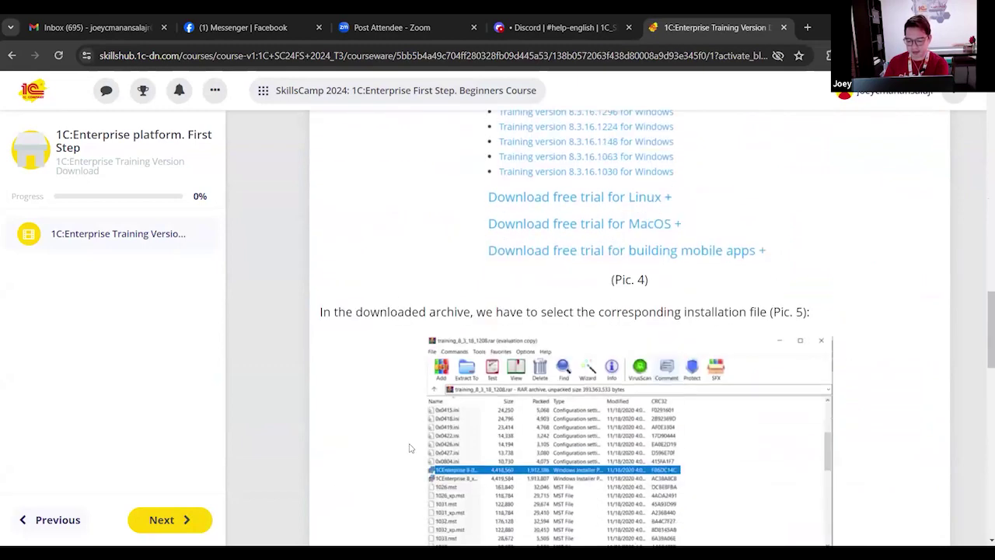
pyautogui.scroll(-5, 411, 448)
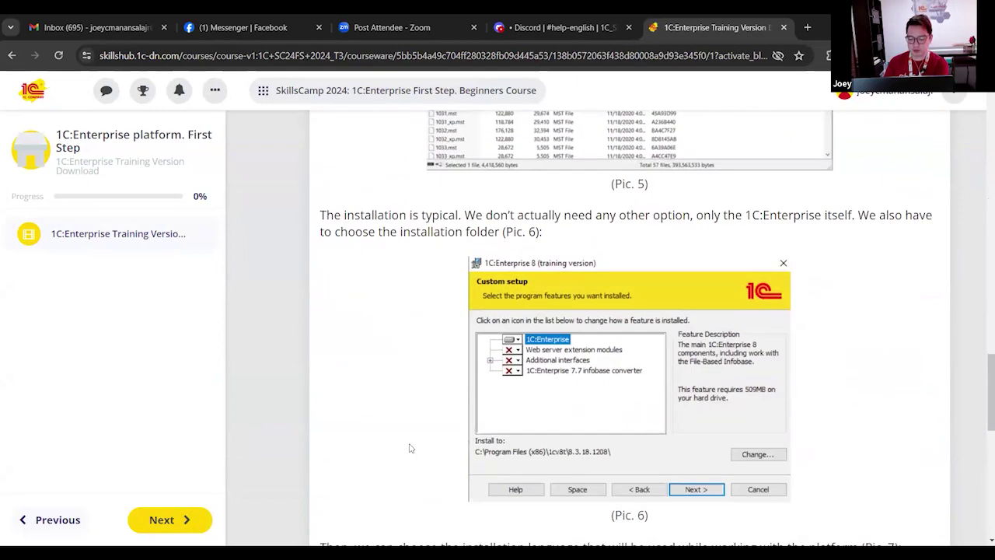
pyautogui.scroll(-2, 411, 448)
pyautogui.scroll(-6, 411, 448)
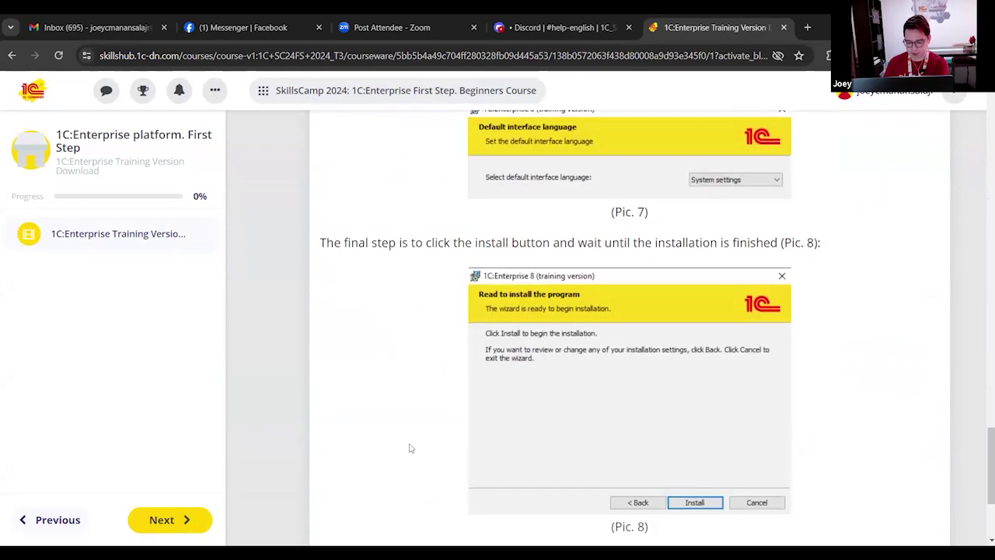
pyautogui.scroll(5, 411, 448)
pyautogui.scroll(12, 411, 448)
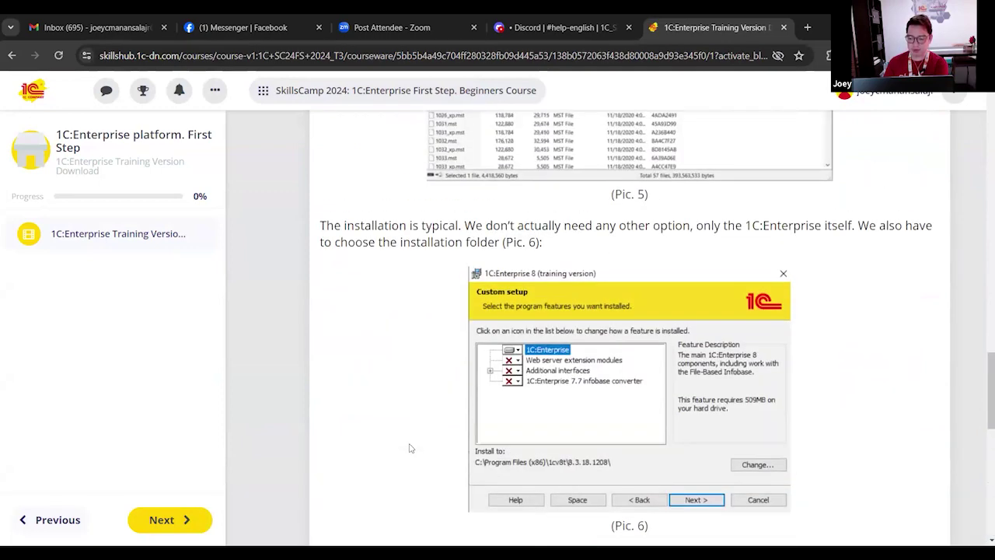
pyautogui.scroll(10, 411, 447)
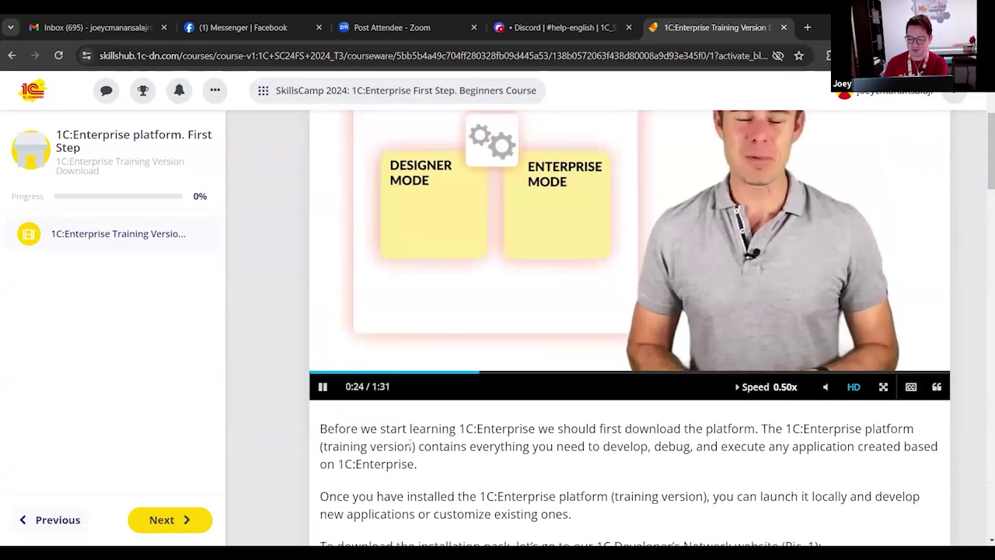
# Turn up the volume of the 1C:Enterprise Training Version Download video and let it play to the end.
pyautogui.scroll(2, 411, 445)
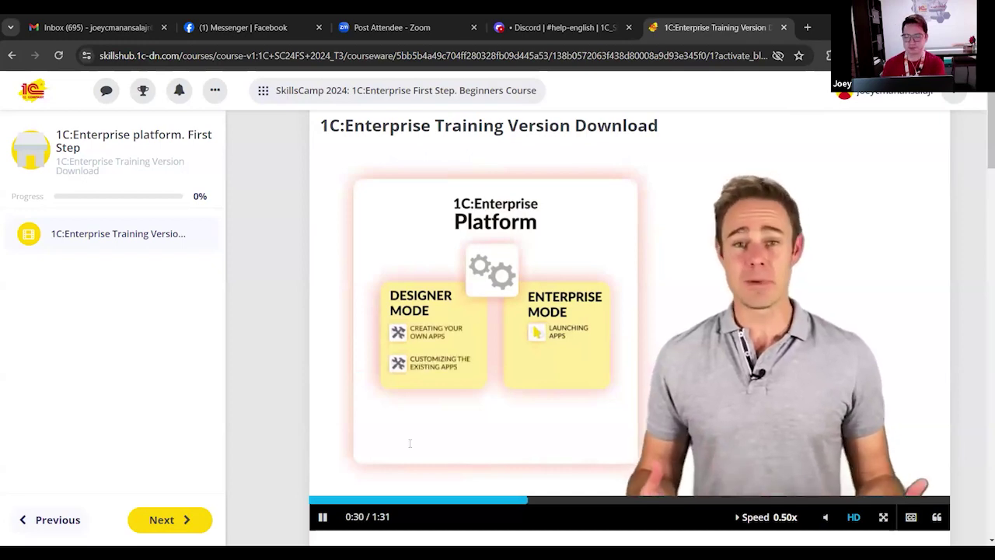
pyautogui.scroll(-1, 400, 398)
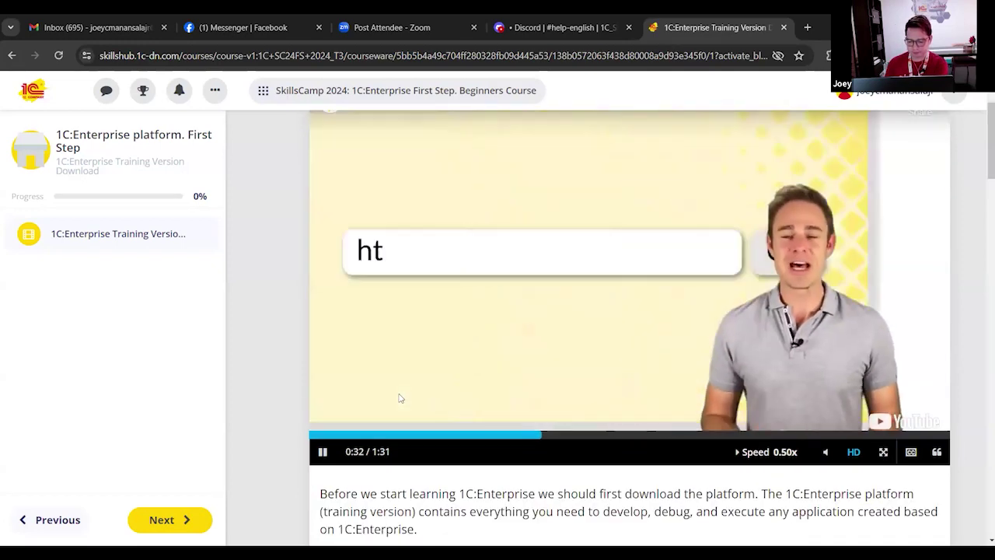
pyautogui.scroll(1, 403, 394)
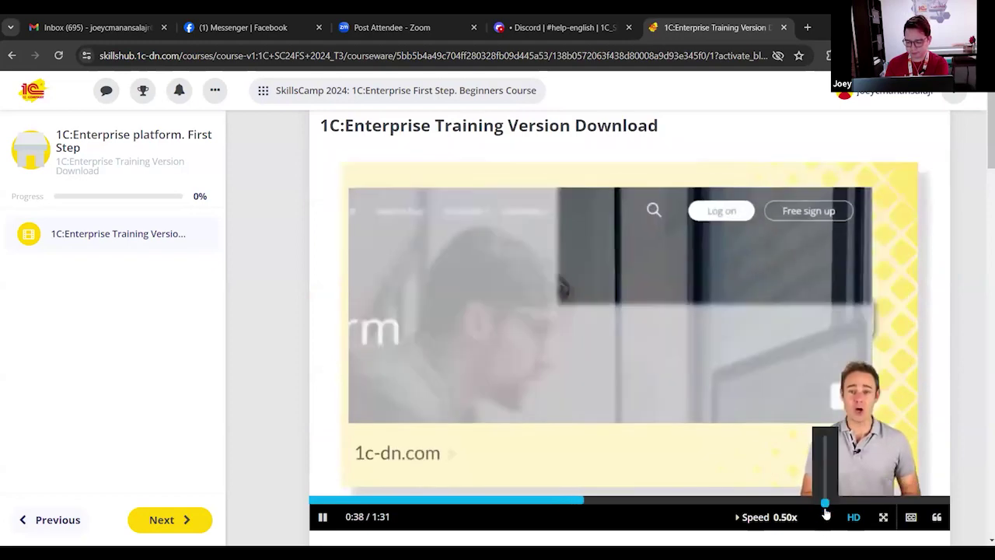
pyautogui.click(826, 479)
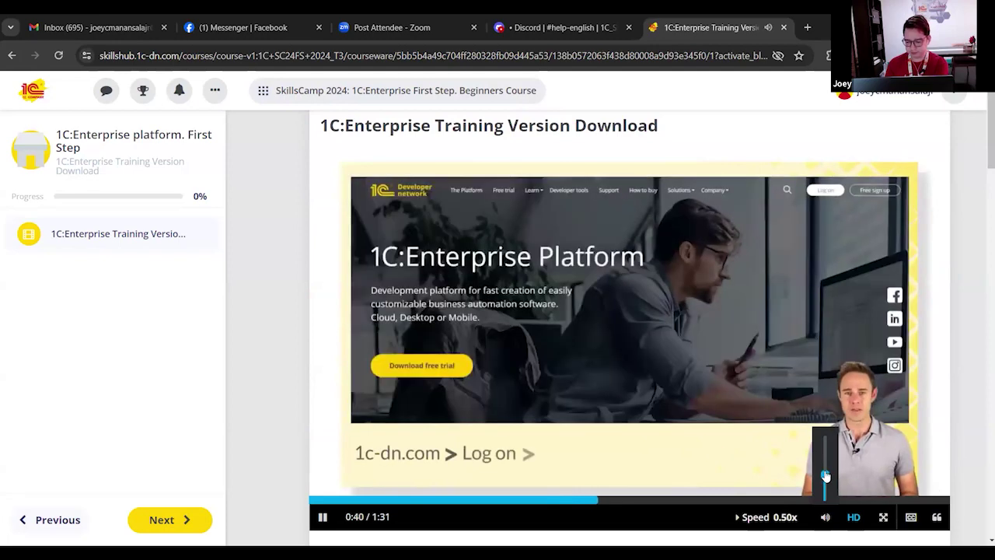
pyautogui.click(826, 473)
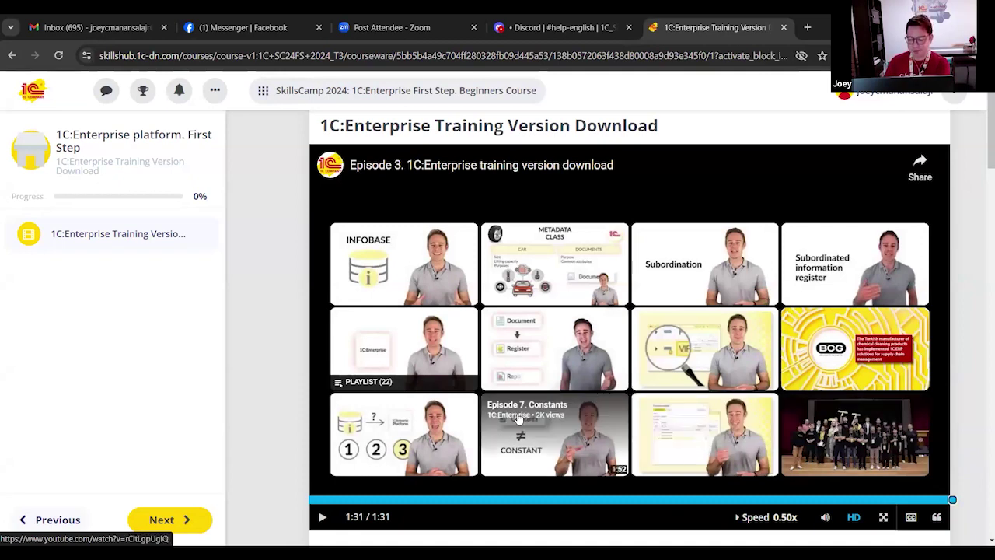
# Go past the installation instructions to the end of the lesson and continue to the Creating an Infobase lesson.
pyautogui.scroll(-10, 519, 417)
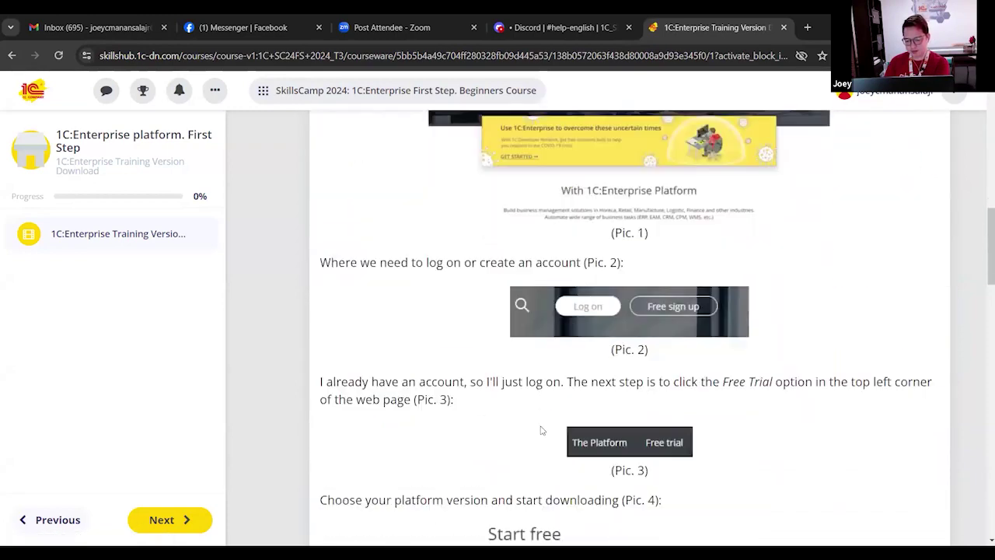
pyautogui.scroll(-15, 542, 430)
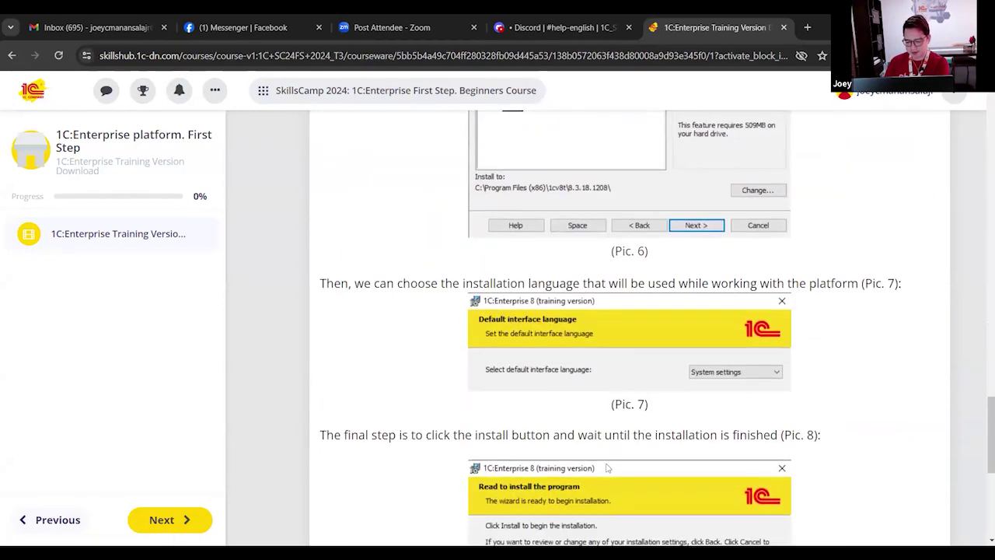
pyautogui.scroll(-5, 608, 468)
pyautogui.click(677, 414)
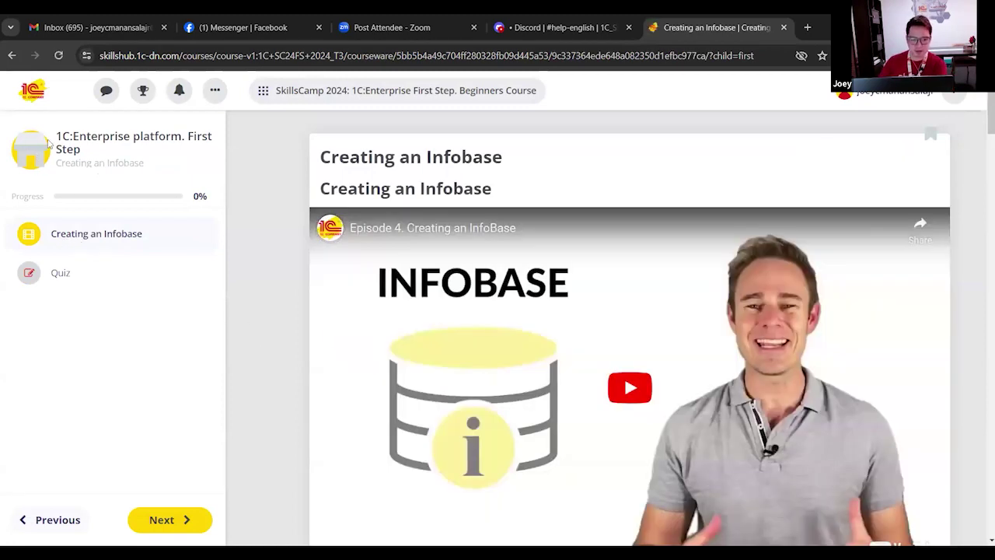
# Return to the course outline and look through its lessons and quizzes down to Query and Report.
pyautogui.click(88, 146)
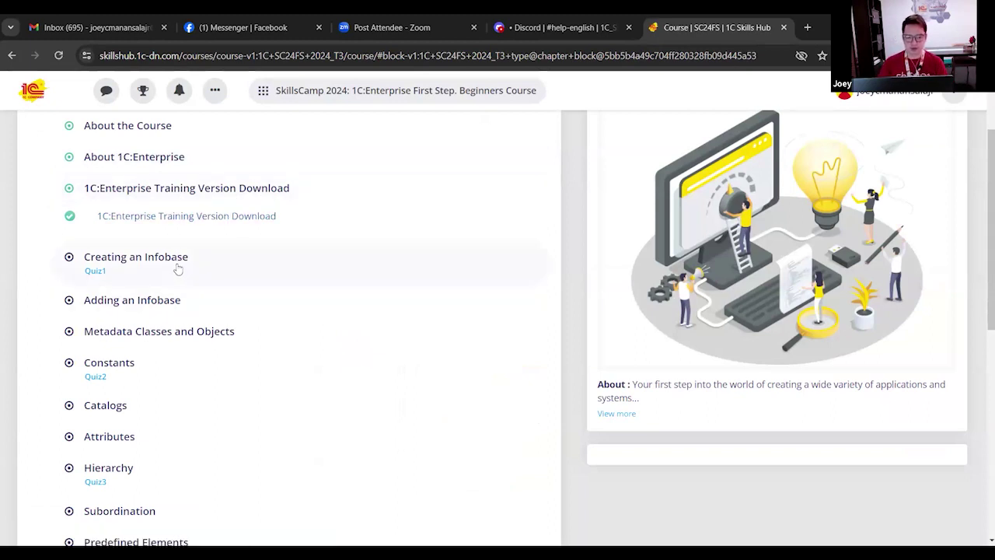
pyautogui.scroll(-5, 178, 268)
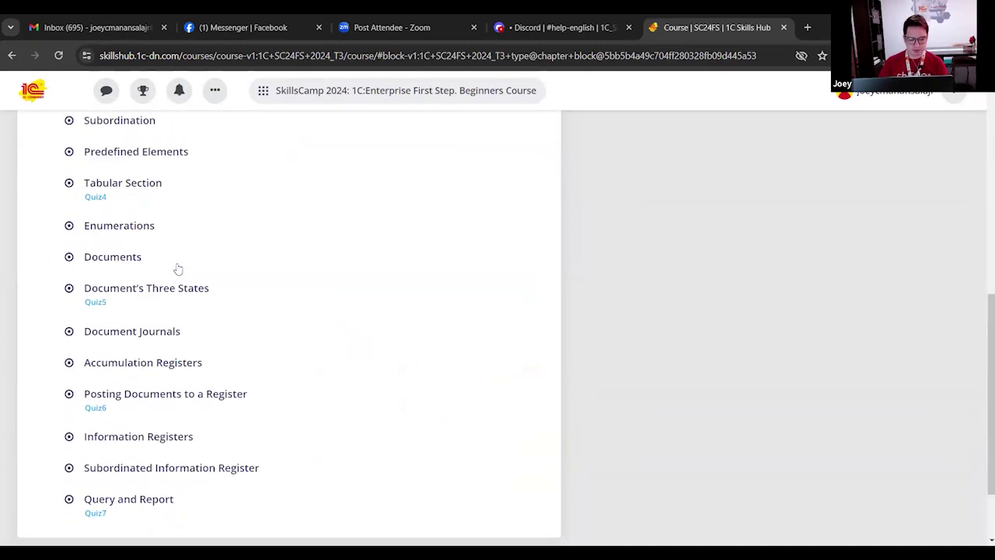
pyautogui.scroll(-2, 178, 268)
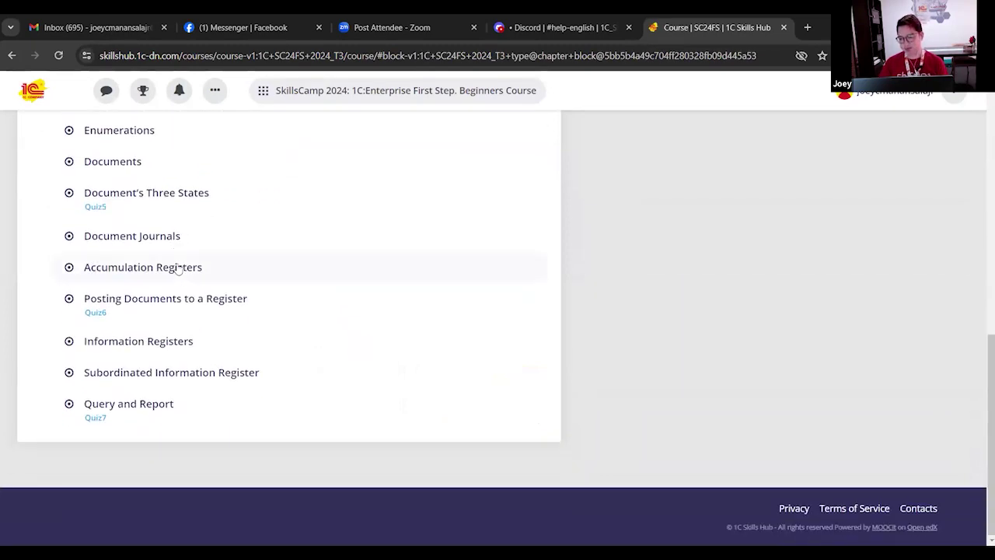
pyautogui.scroll(4, 244, 364)
pyautogui.scroll(3, 244, 365)
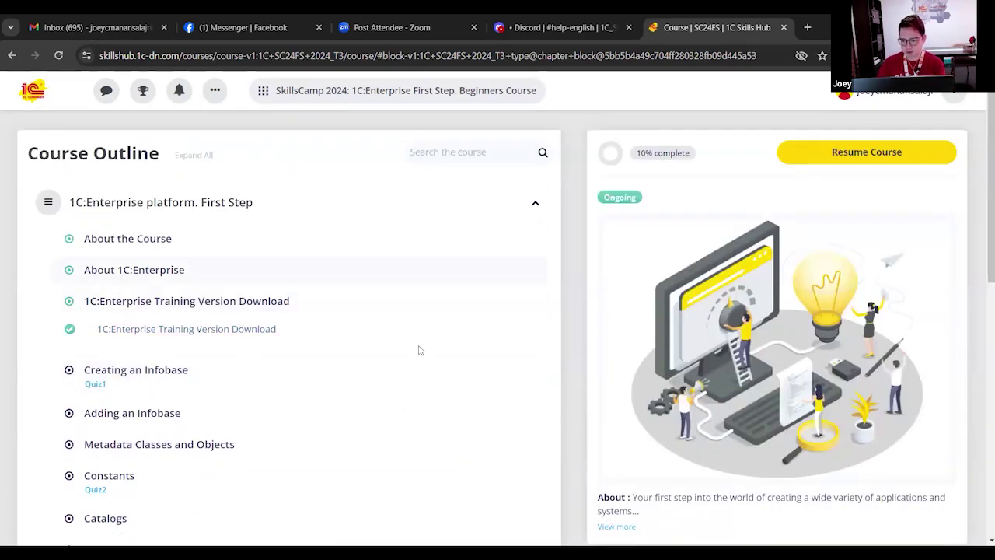
# Switch to the photo viewer with the speaker introduction image 8.jpg.
pyautogui.hotkey('alt', 'Tab')
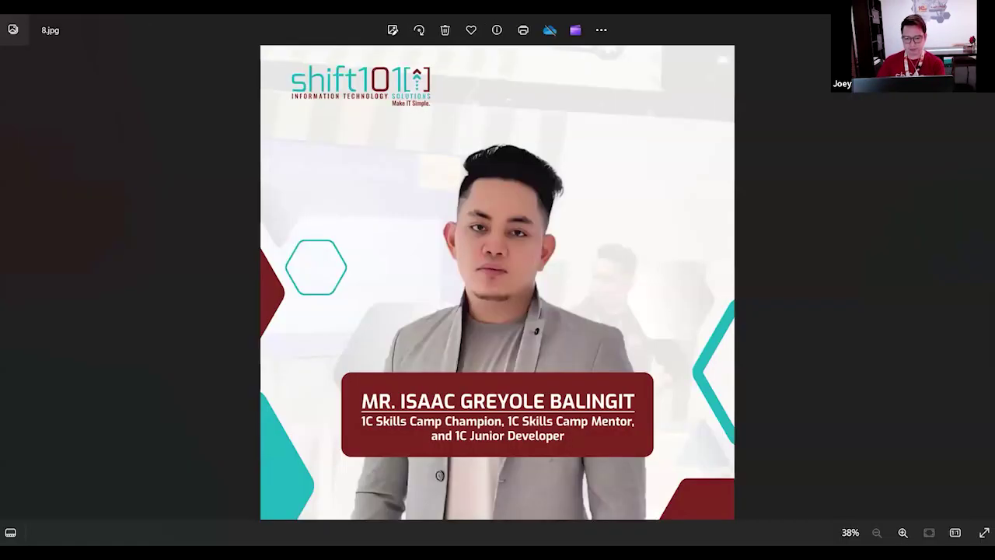